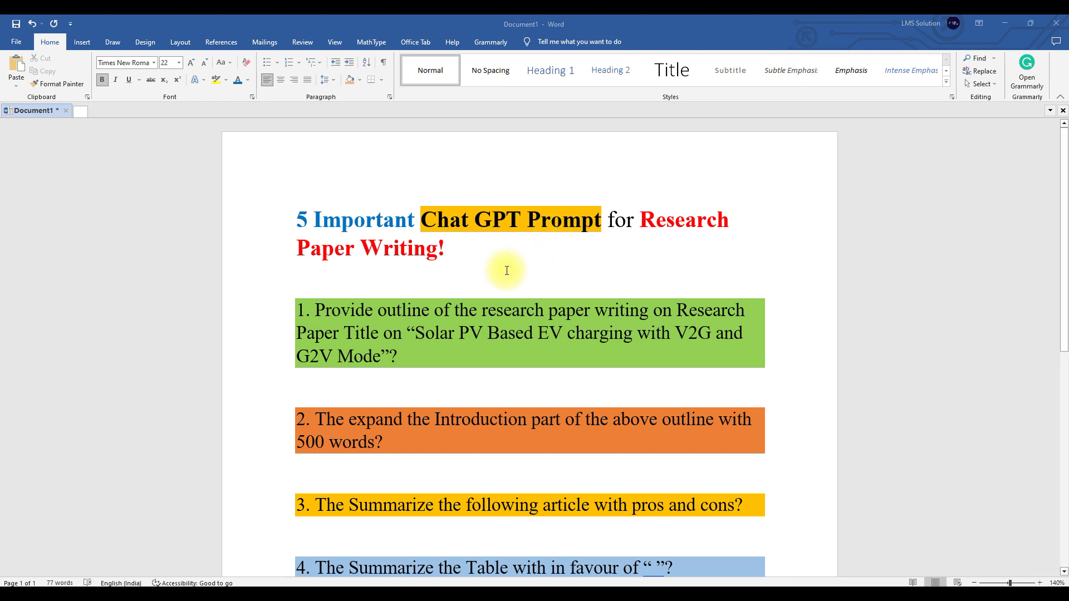
Copy the full text of the first prompt, without its number, from the list of research paper prompts
{"action": "scroll", "coordinate": [506, 270], "scroll_direction": "down", "scroll_amount": 4}
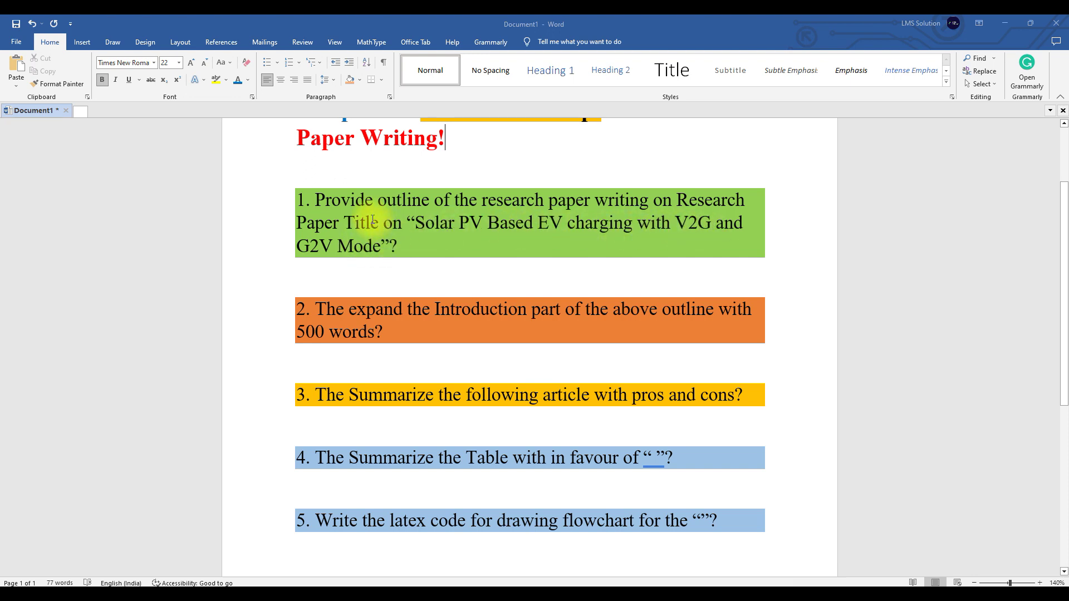
{"action": "left_click", "coordinate": [418, 223]}
{"action": "left_click_drag", "start_coordinate": [422, 239], "coordinate": [382, 253]}
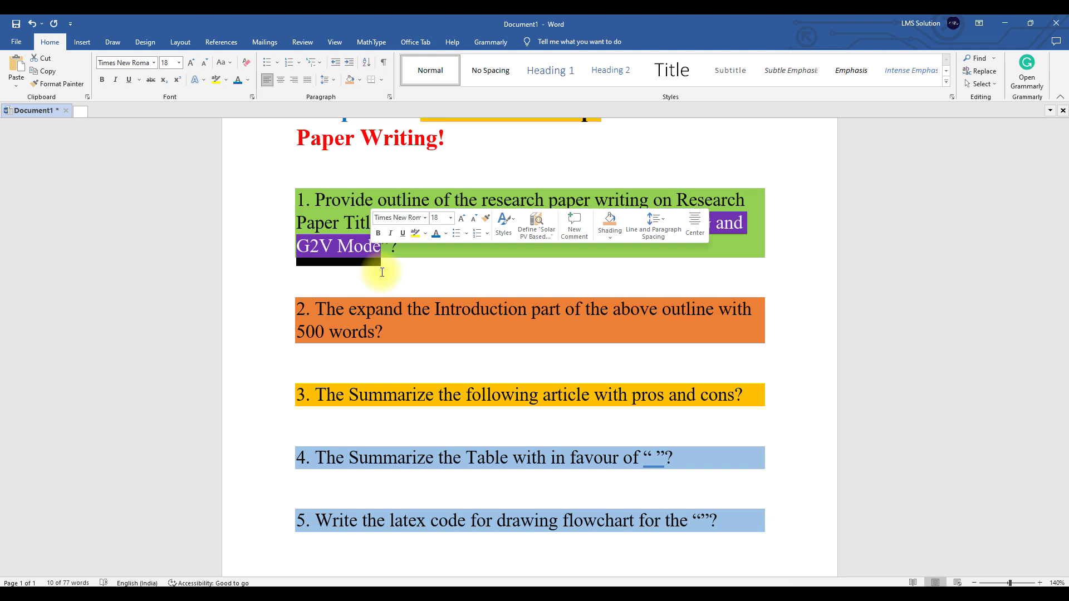
{"action": "left_click", "coordinate": [626, 172]}
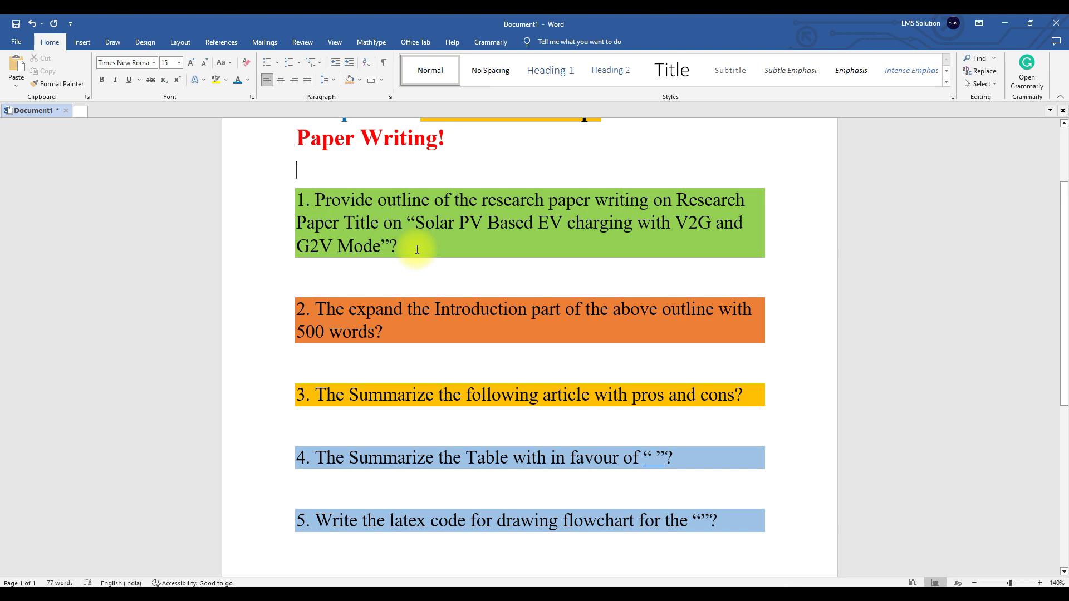
{"action": "left_click_drag", "start_coordinate": [315, 200], "coordinate": [397, 246]}
{"action": "key", "text": "ctrl+c"}
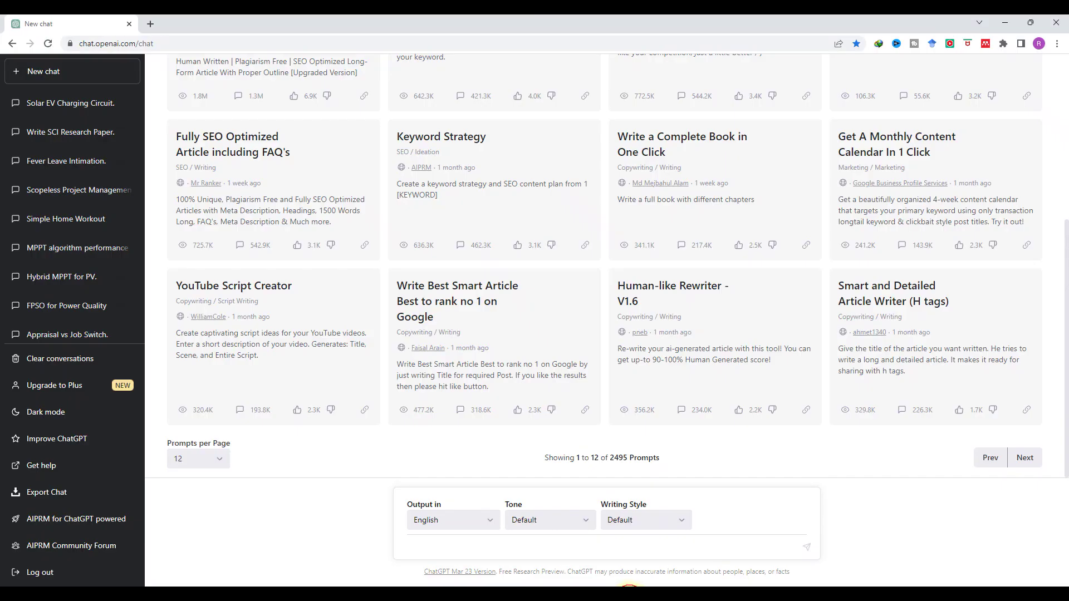
Switch to ChatGPT and submit the copied outline prompt for "Solar PV Based EV charging with V2G and G2V Mode"
{"action": "left_click", "coordinate": [691, 556]}
{"action": "left_click", "coordinate": [453, 547]}
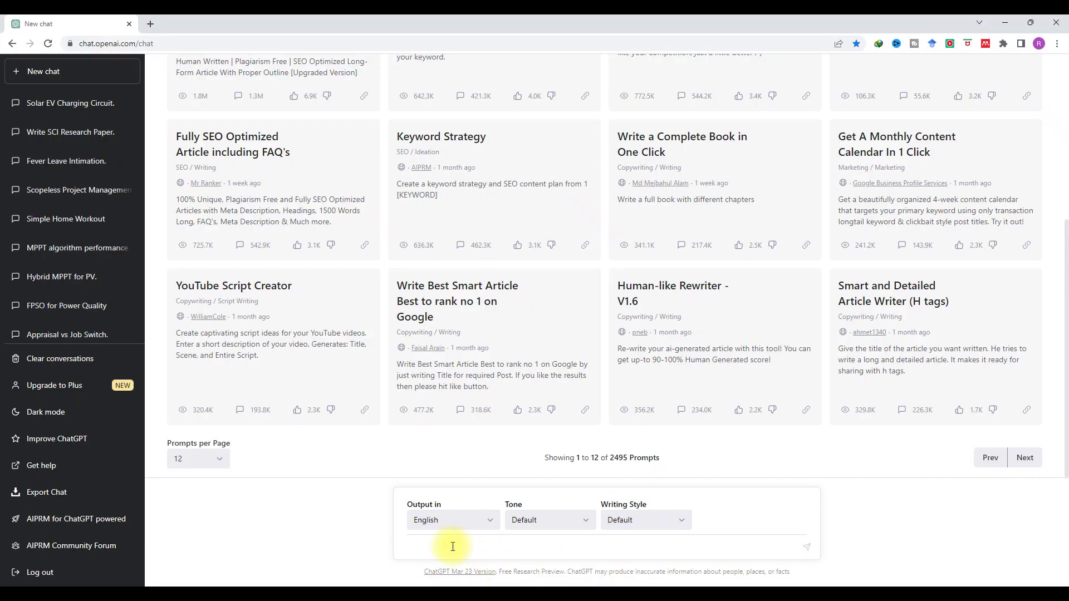
{"action": "key", "text": "ctrl+v"}
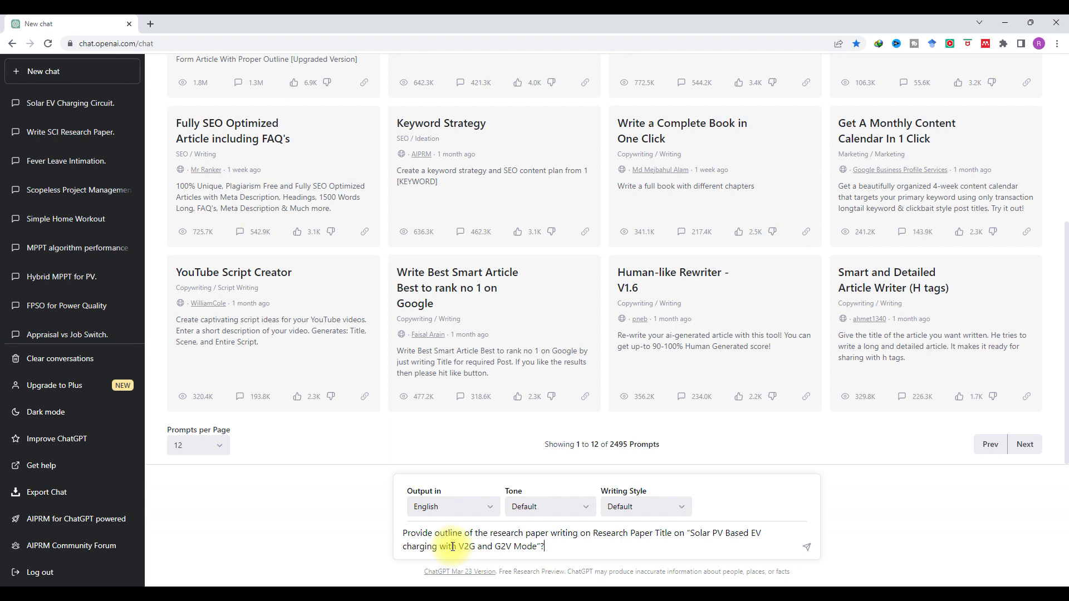
{"action": "key", "text": "Return"}
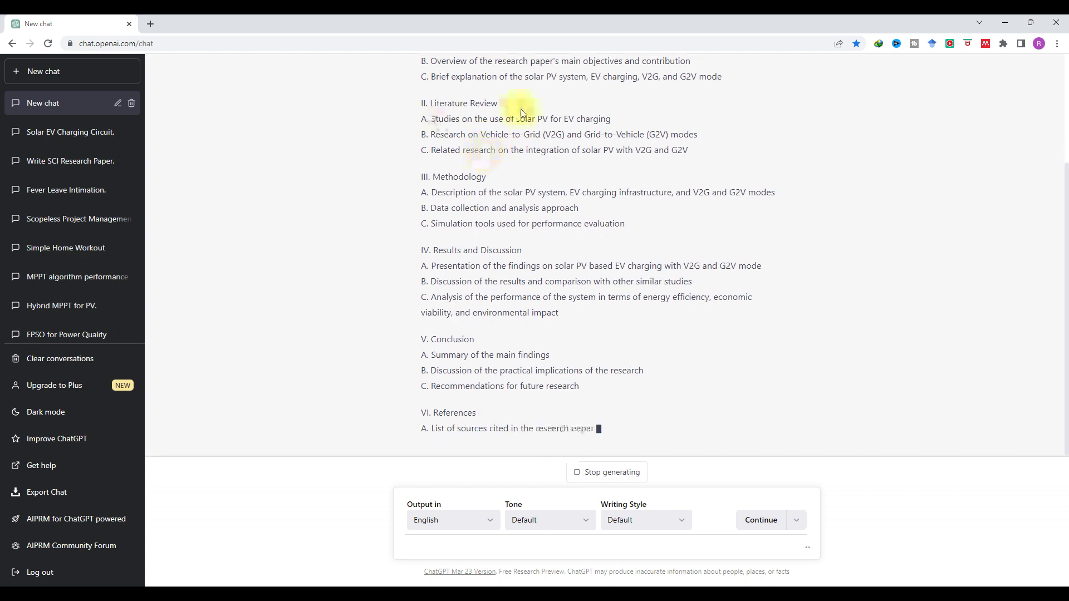
Review the generated research paper outline from the Introduction through the Appendices
{"action": "scroll", "coordinate": [499, 142], "scroll_direction": "up", "scroll_amount": 3}
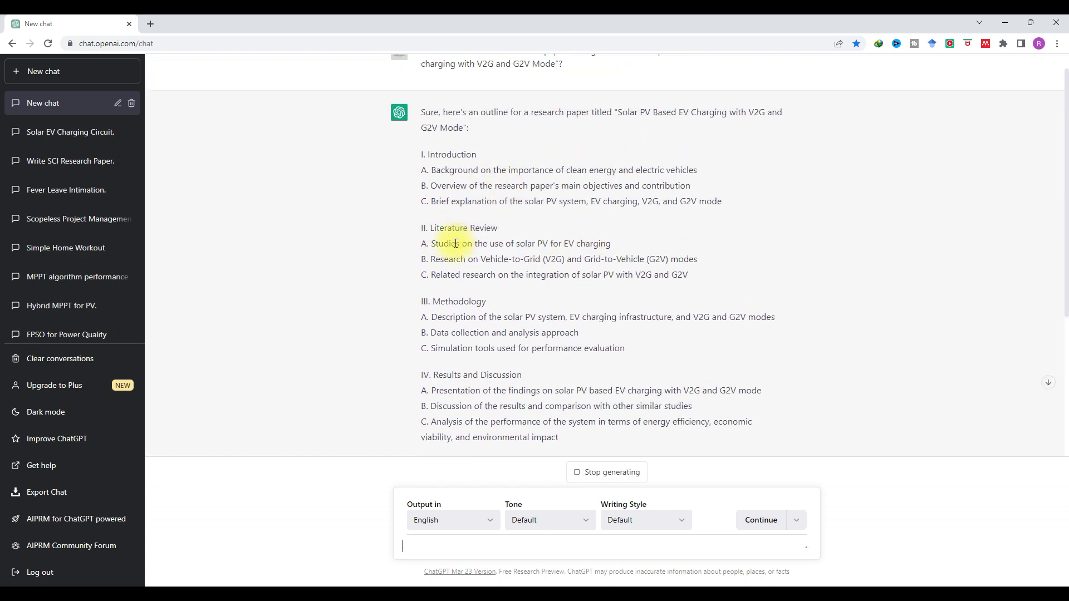
{"action": "scroll", "coordinate": [455, 243], "scroll_direction": "down", "scroll_amount": 1}
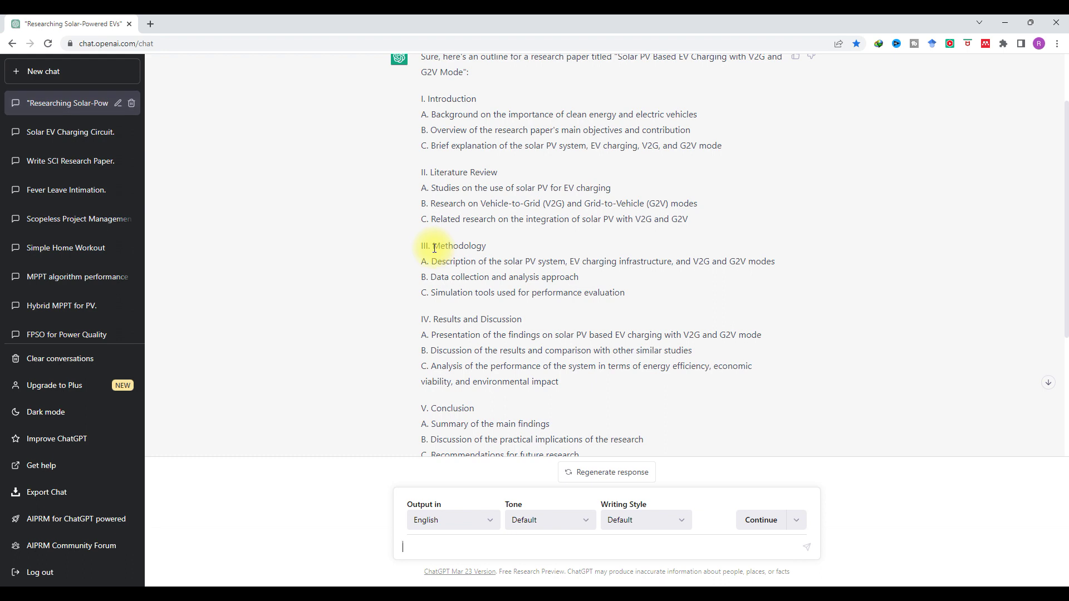
{"action": "scroll", "coordinate": [453, 249], "scroll_direction": "down", "scroll_amount": 1}
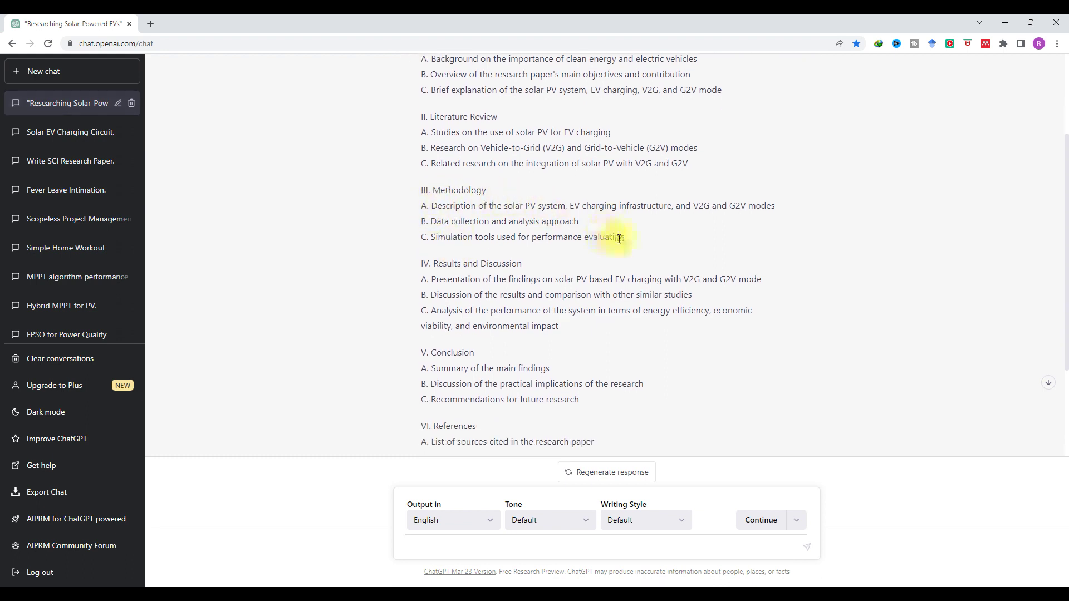
{"action": "scroll", "coordinate": [423, 252], "scroll_direction": "down", "scroll_amount": 1}
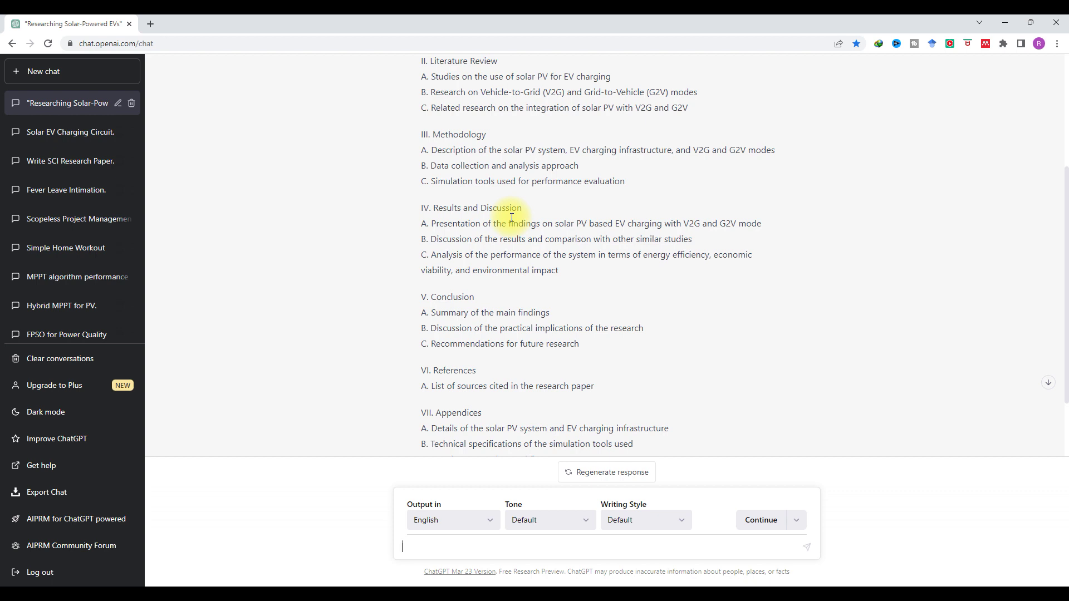
{"action": "scroll", "coordinate": [509, 218], "scroll_direction": "down", "scroll_amount": 2}
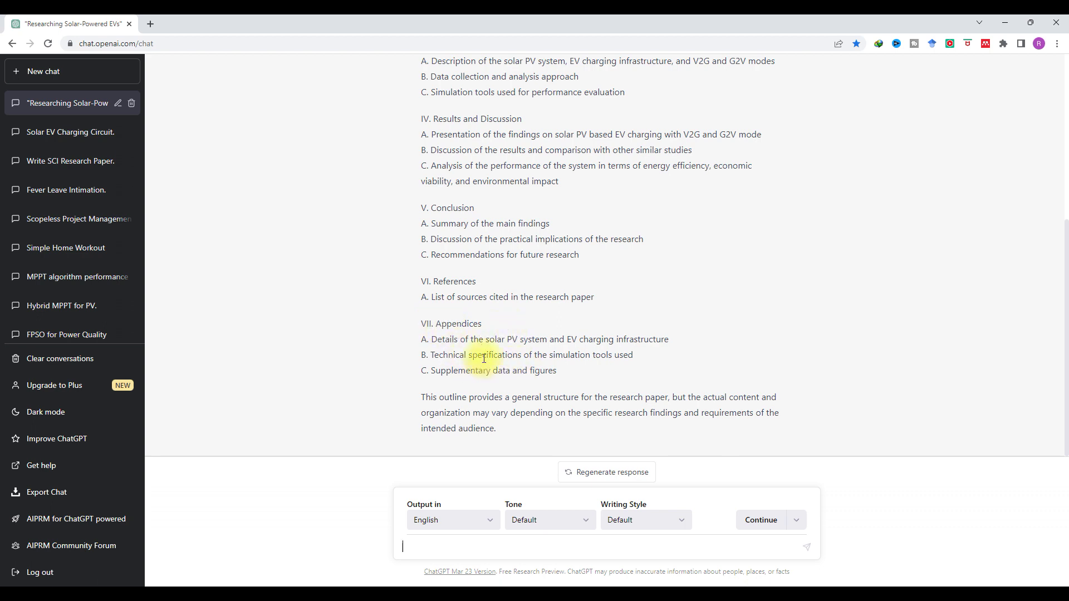
{"action": "scroll", "coordinate": [484, 358], "scroll_direction": "up", "scroll_amount": 4}
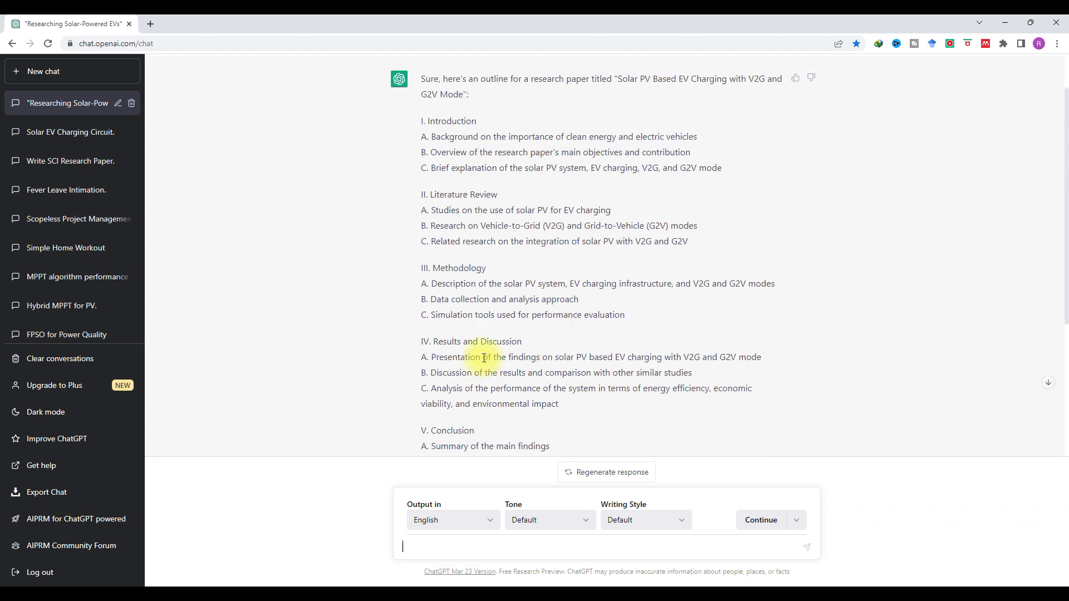
{"action": "scroll", "coordinate": [484, 358], "scroll_direction": "up", "scroll_amount": 1}
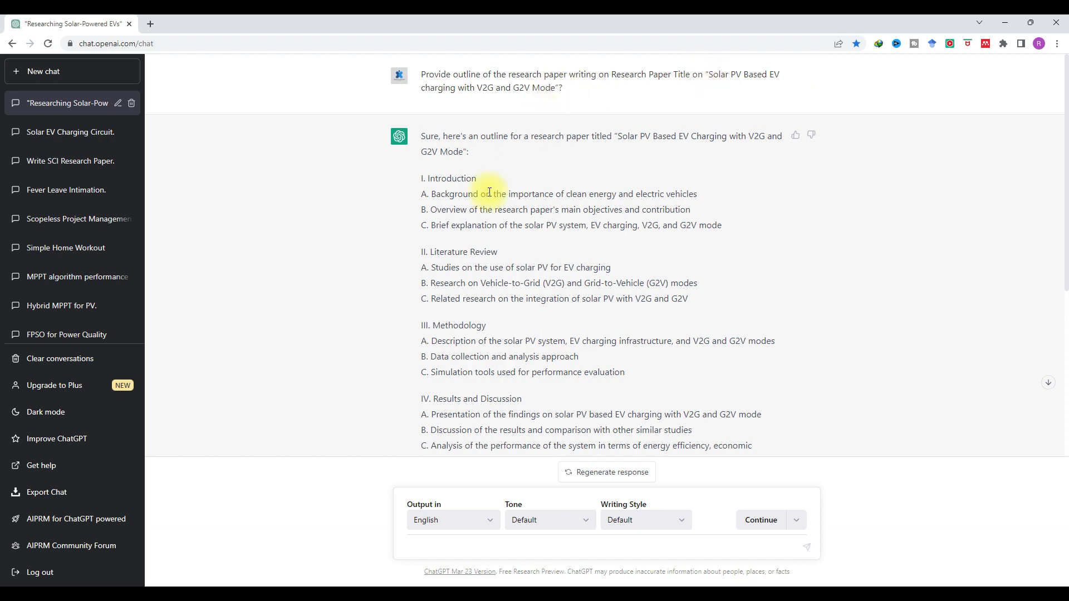
{"action": "scroll", "coordinate": [543, 169], "scroll_direction": "down", "scroll_amount": 2}
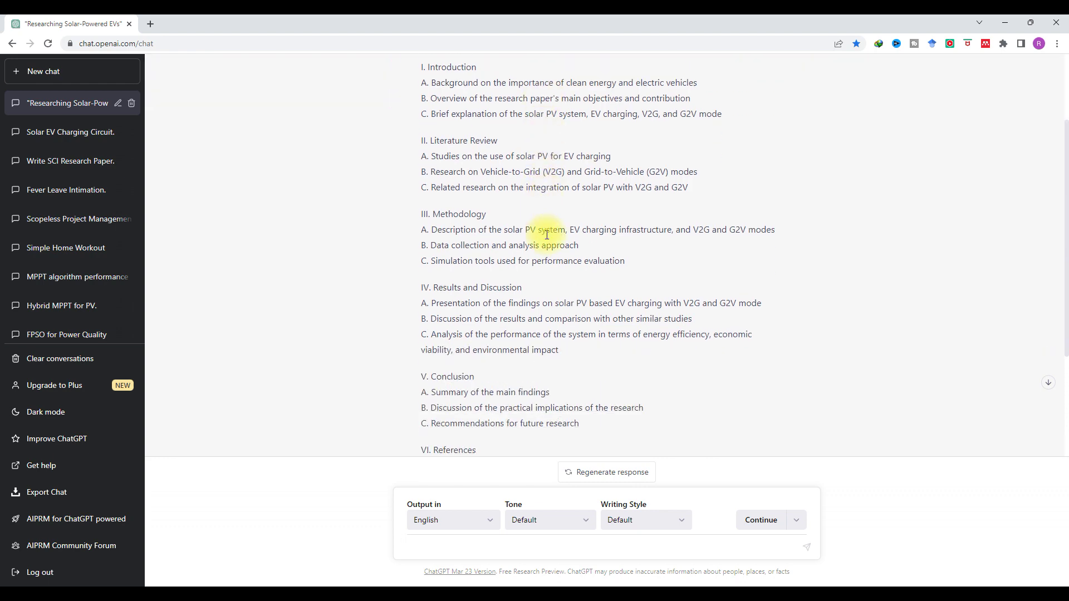
{"action": "scroll", "coordinate": [547, 235], "scroll_direction": "up", "scroll_amount": 2}
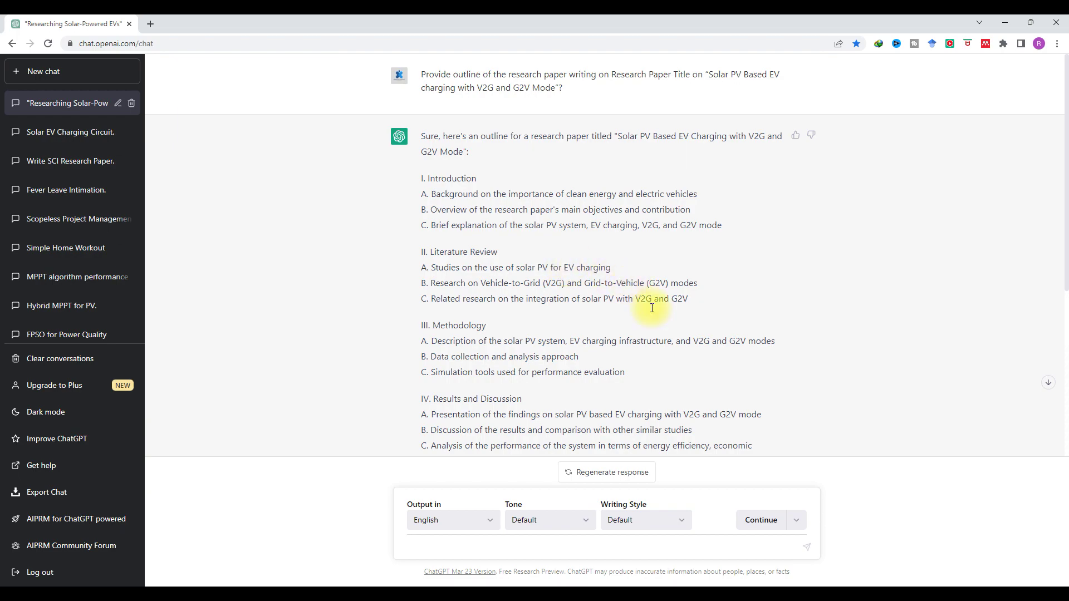
Return to the Word document and replace "The" with "Please" at the start of the second prompt
{"action": "left_click", "coordinate": [682, 585]}
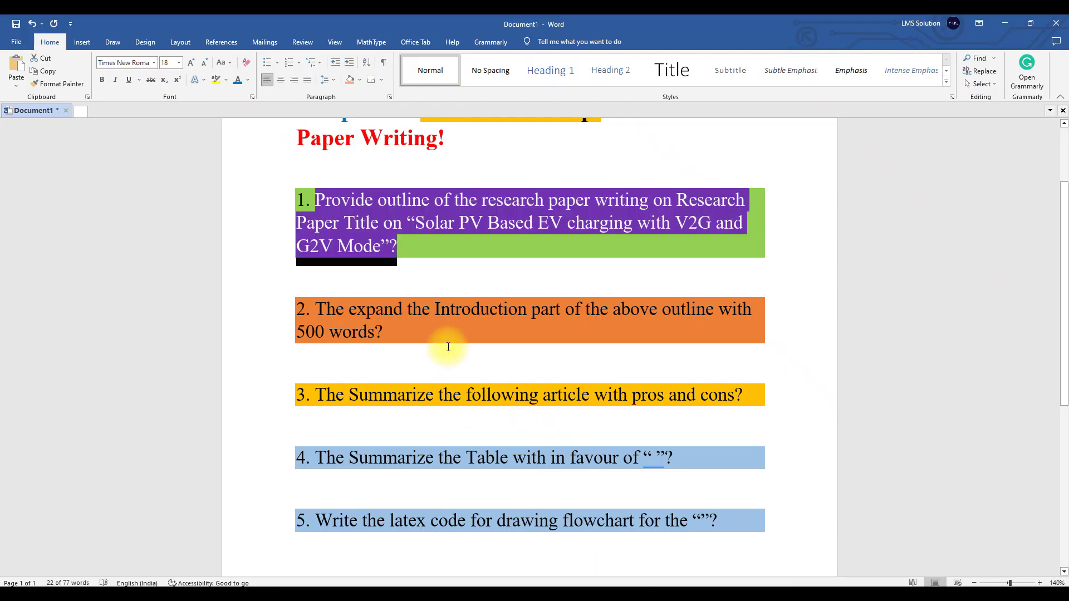
{"action": "left_click", "coordinate": [423, 329]}
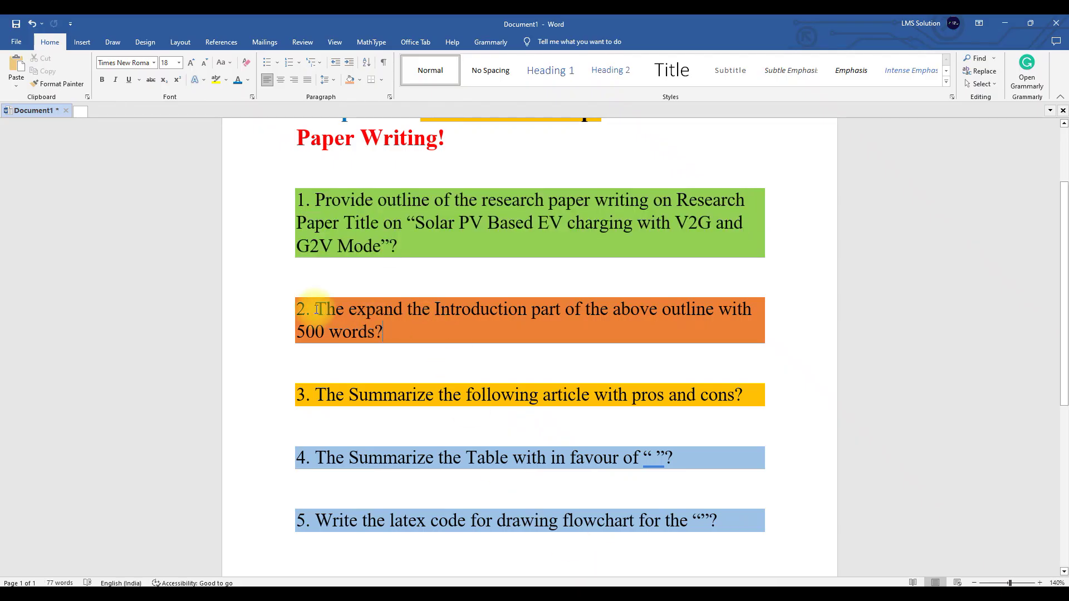
{"action": "scroll", "coordinate": [316, 309], "scroll_direction": "up", "scroll_amount": 1}
{"action": "left_click_drag", "start_coordinate": [306, 274], "coordinate": [394, 319]}
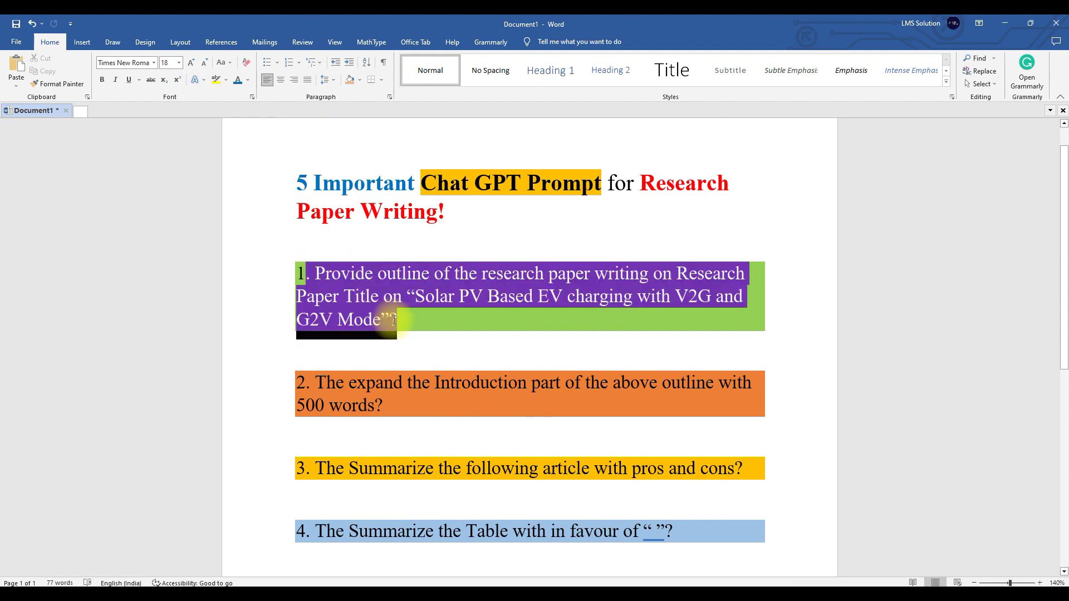
{"action": "scroll", "coordinate": [488, 341], "scroll_direction": "down", "scroll_amount": 1}
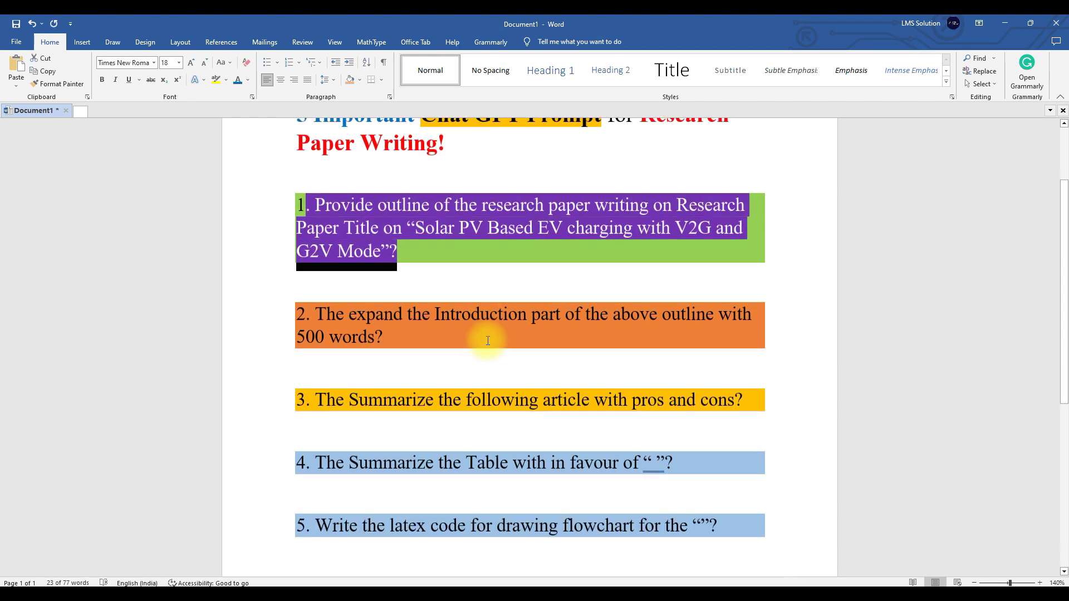
{"action": "left_click", "coordinate": [387, 318]}
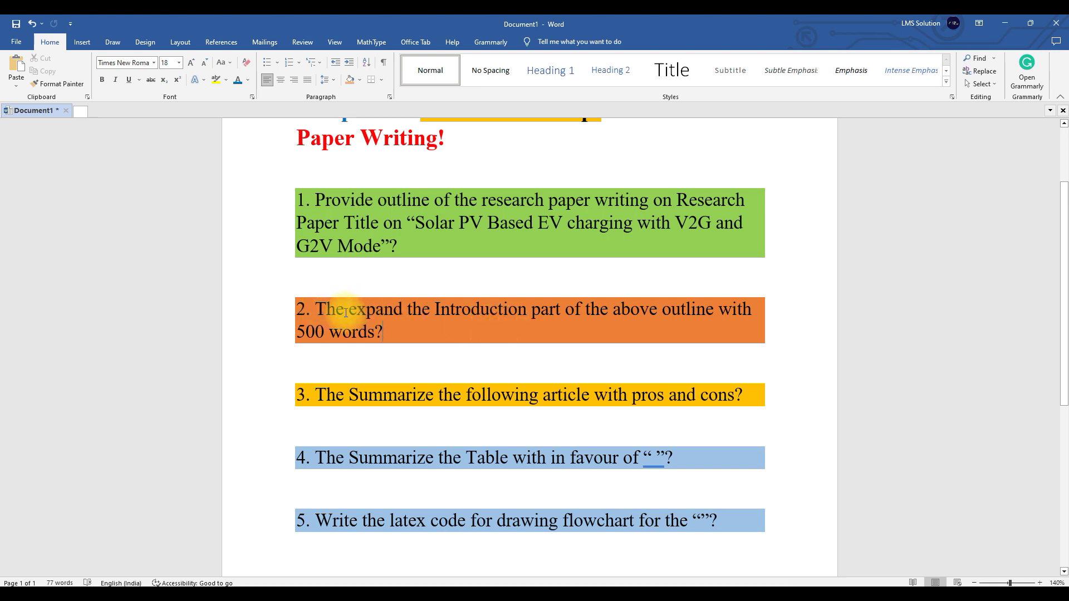
{"action": "left_click", "coordinate": [316, 310]}
{"action": "key", "text": "Delete"}
{"action": "key", "text": "Delete"}
{"action": "key", "text": "Delete"}
{"action": "type", "text": "Please"}
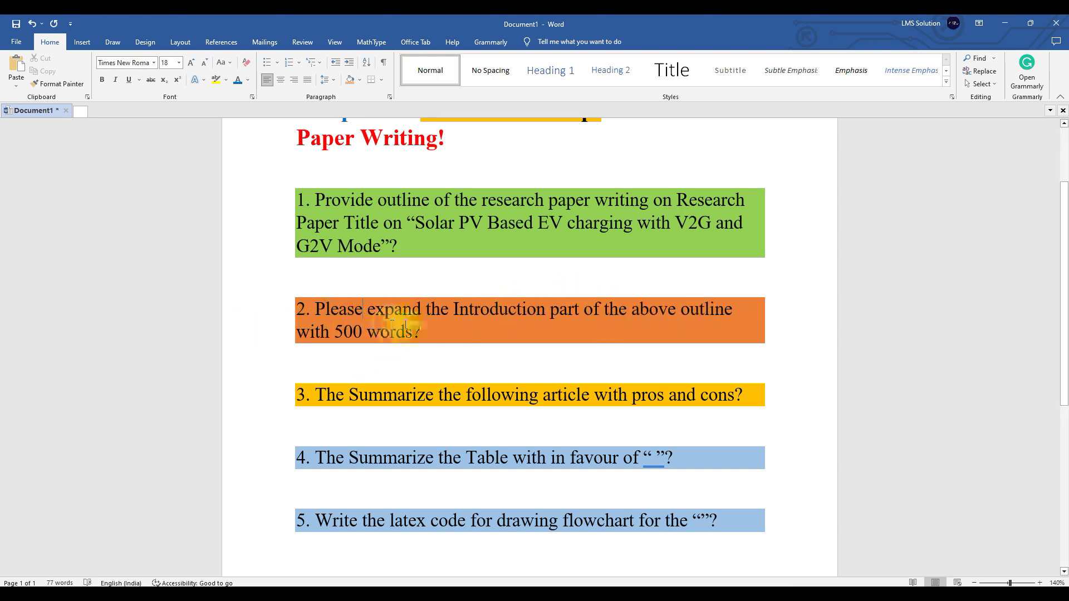
Copy the second prompt and submit it in the ChatGPT conversation to expand the outline's Introduction to 500 words
{"action": "left_click", "coordinate": [315, 307]}
{"action": "left_click_drag", "start_coordinate": [316, 307], "coordinate": [422, 332]}
{"action": "key", "text": "ctrl+c"}
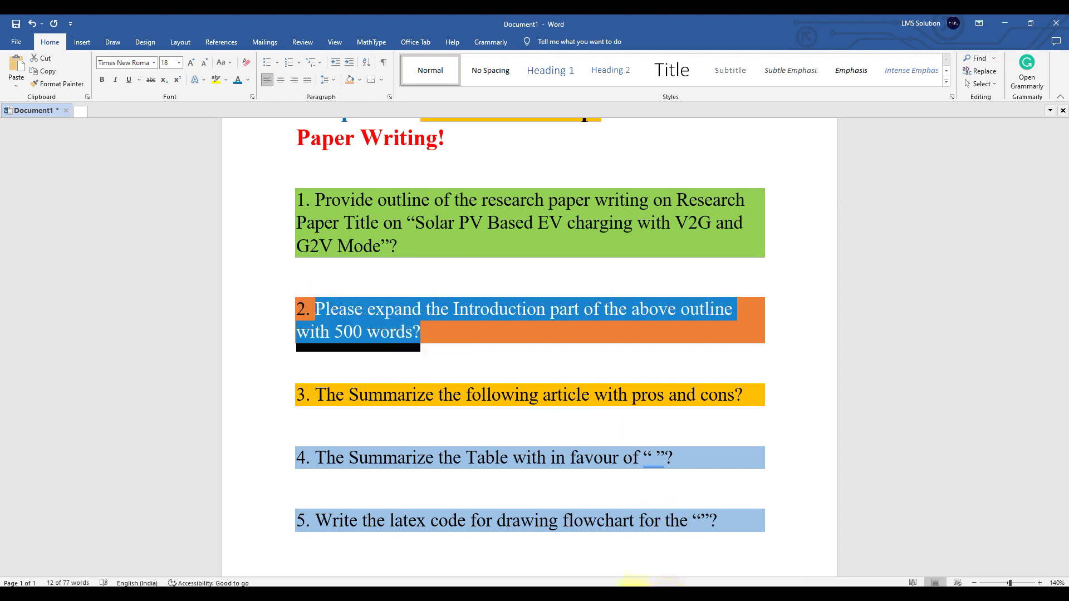
{"action": "key", "text": "alt+Tab"}
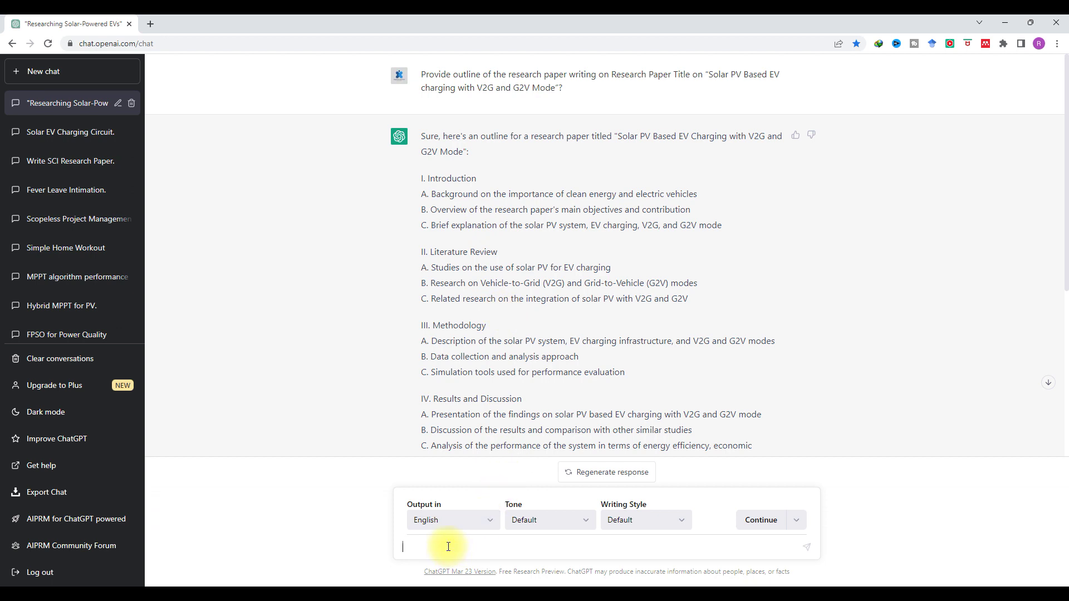
{"action": "key", "text": "ctrl+v"}
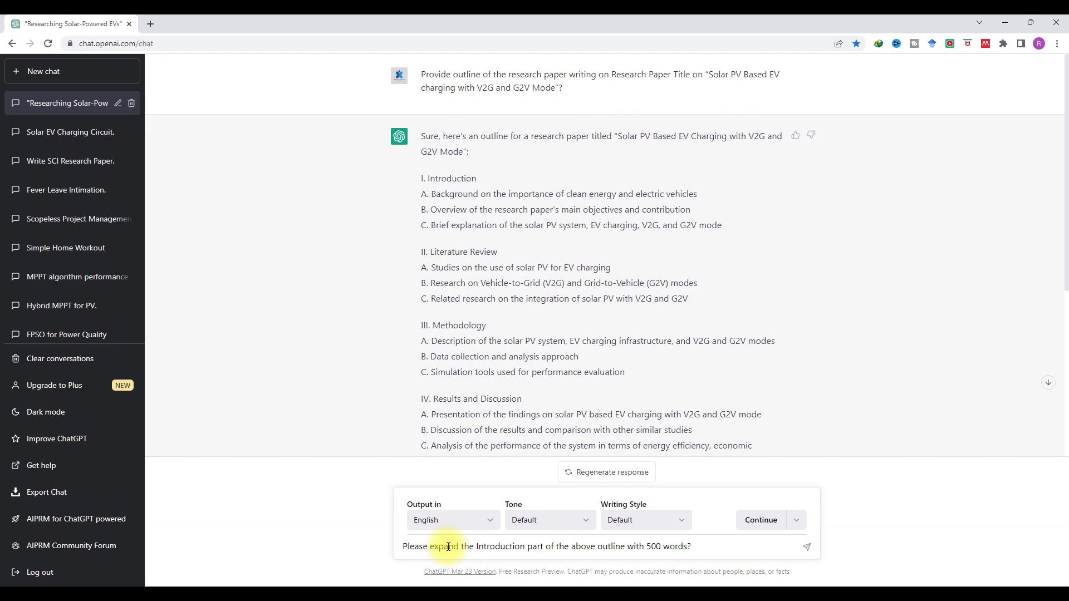
{"action": "key", "text": "Return"}
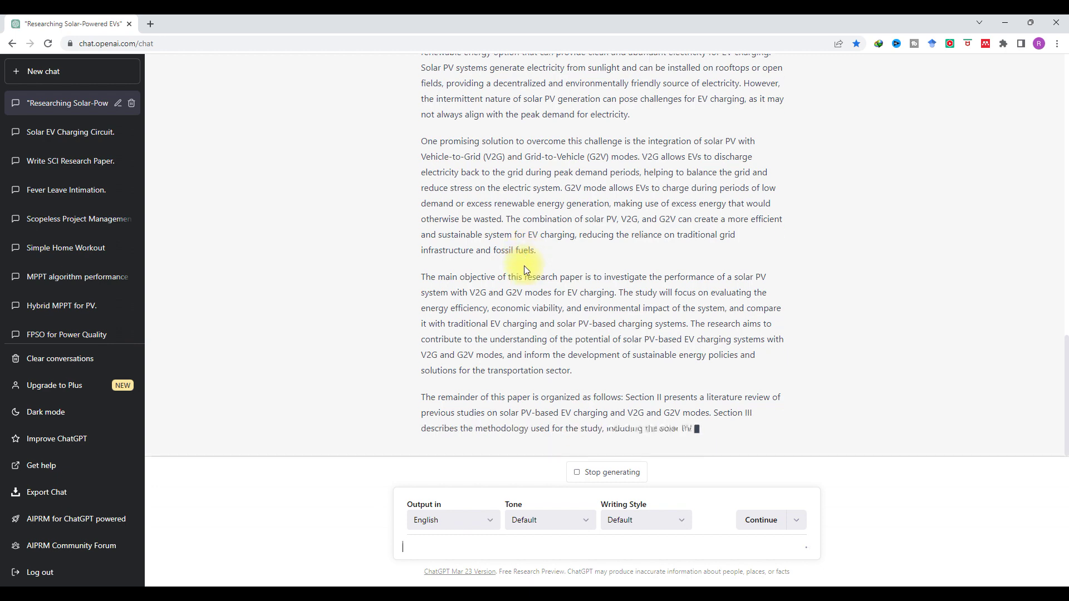
Read through the expanded Introduction and go back to the outline at the start of the conversation
{"action": "scroll", "coordinate": [526, 268], "scroll_direction": "up", "scroll_amount": 3}
{"action": "scroll", "coordinate": [524, 270], "scroll_direction": "up", "scroll_amount": 2}
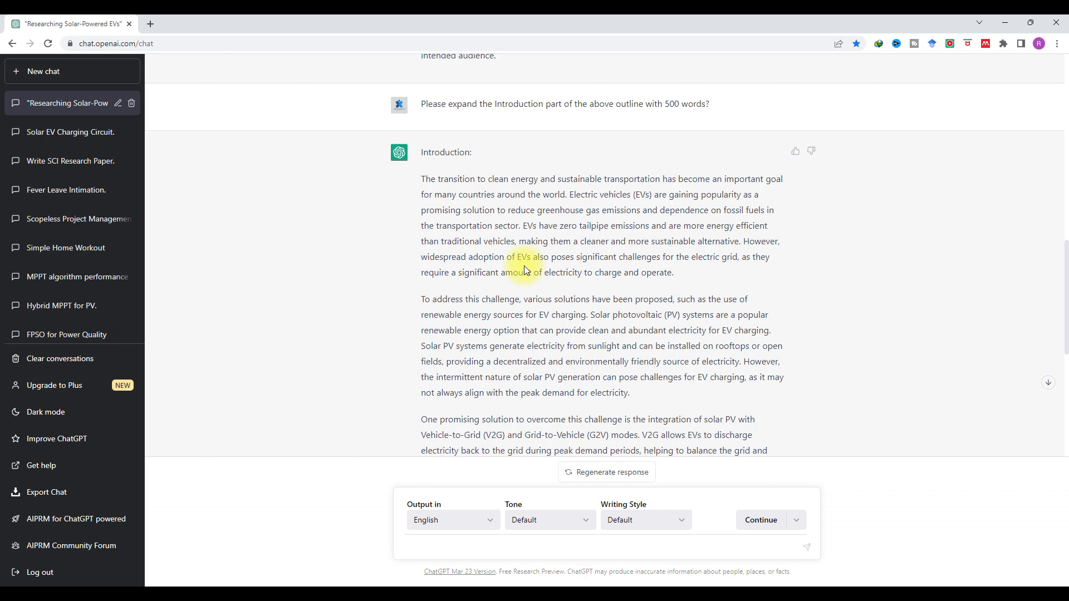
{"action": "scroll", "coordinate": [524, 265], "scroll_direction": "down", "scroll_amount": 6}
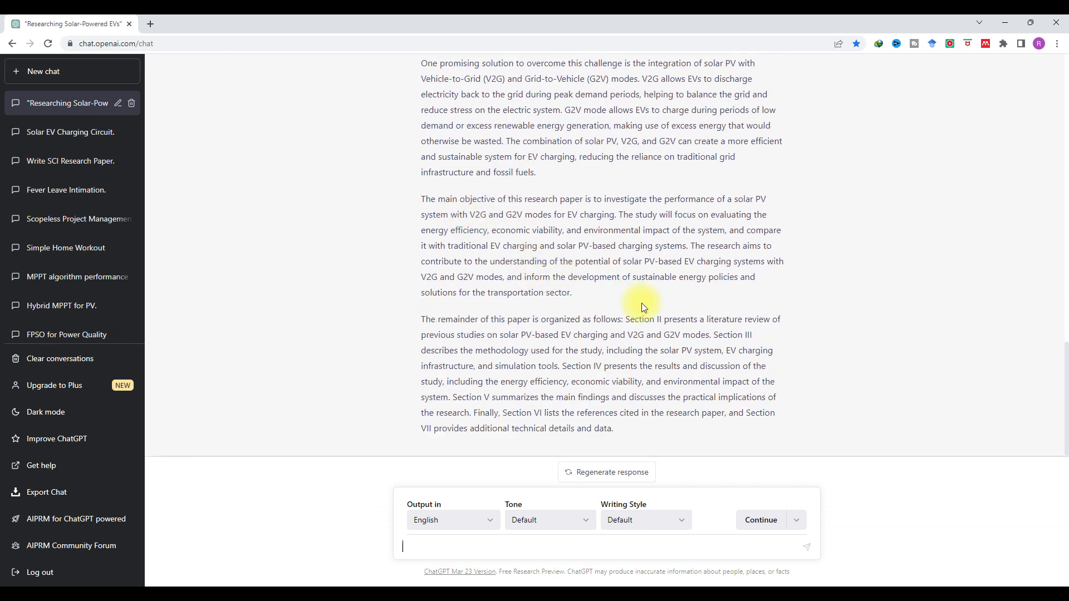
{"action": "scroll", "coordinate": [647, 318], "scroll_direction": "up", "scroll_amount": 5}
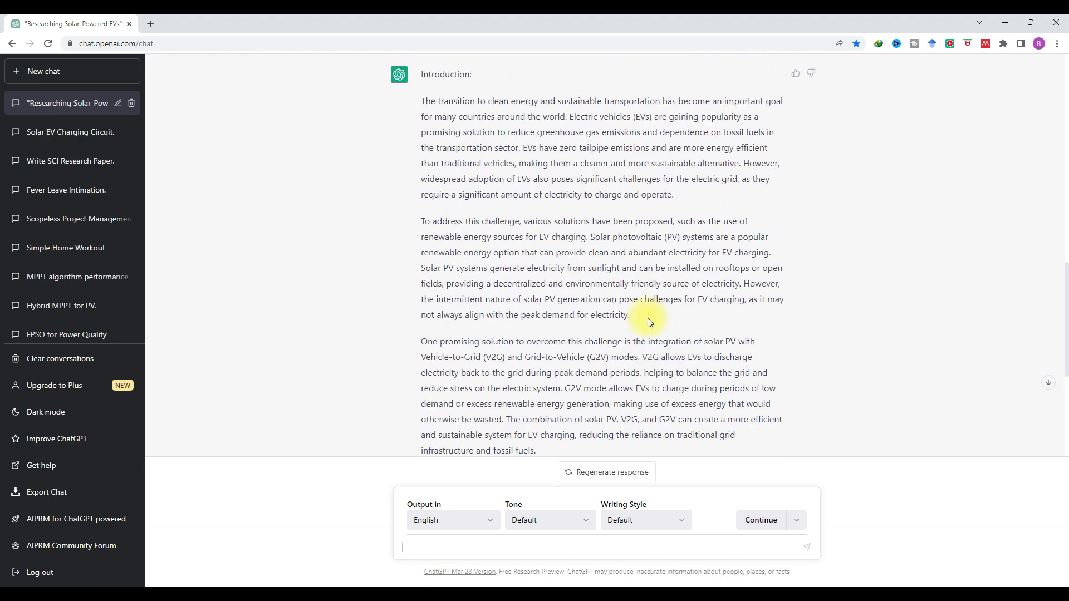
{"action": "scroll", "coordinate": [648, 318], "scroll_direction": "up", "scroll_amount": 4}
{"action": "scroll", "coordinate": [646, 333], "scroll_direction": "up", "scroll_amount": 10}
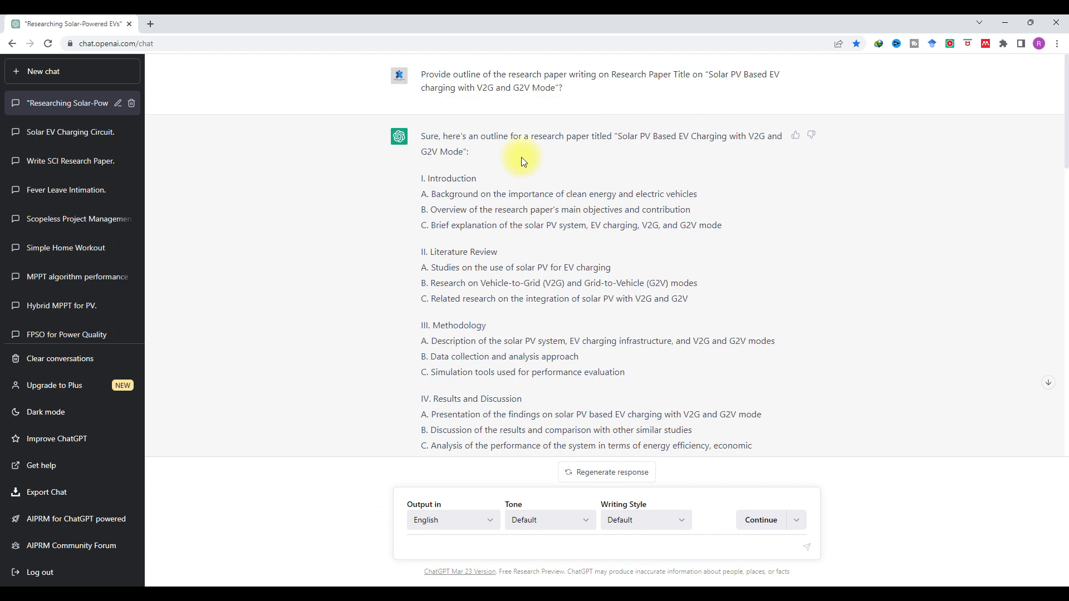
Check the remaining prompts in the Word document, and highlight the "Literature Review" heading in ChatGPT's outline
{"action": "left_click", "coordinate": [674, 585]}
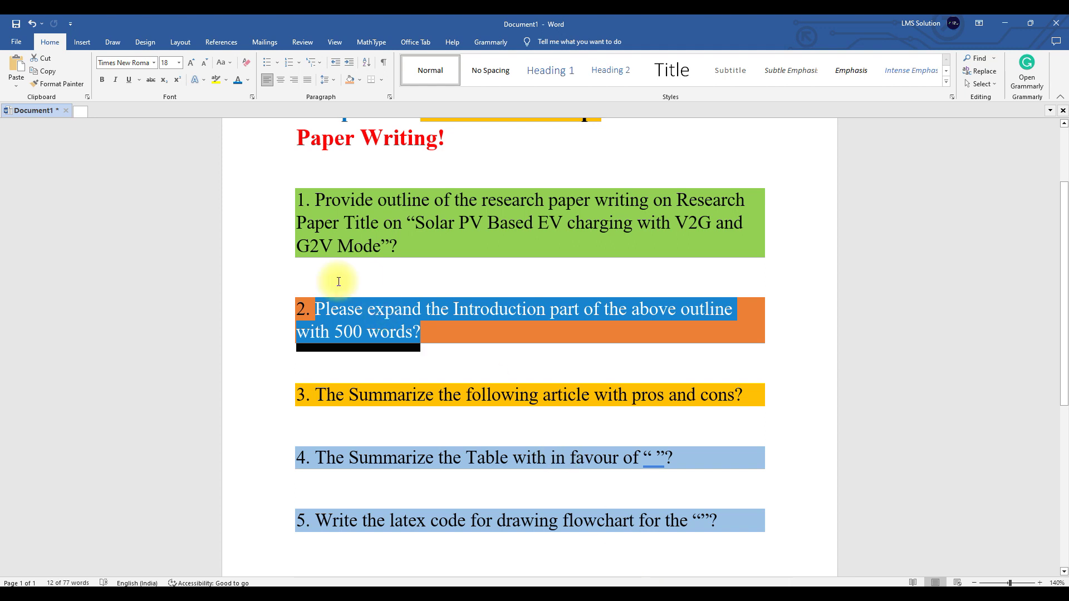
{"action": "scroll", "coordinate": [338, 281], "scroll_direction": "down", "scroll_amount": 5}
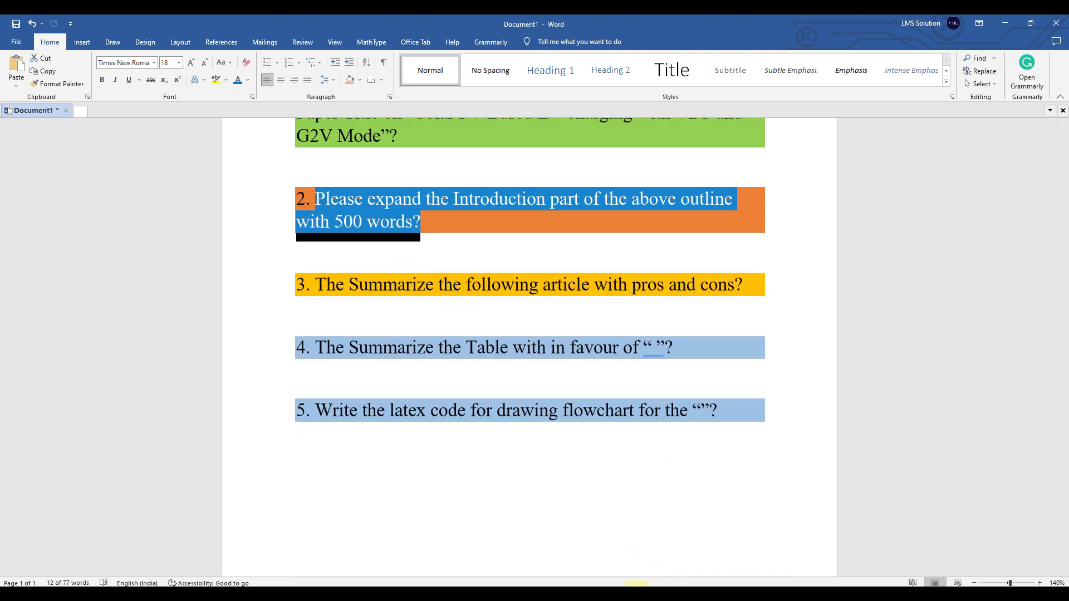
{"action": "left_click", "coordinate": [636, 585]}
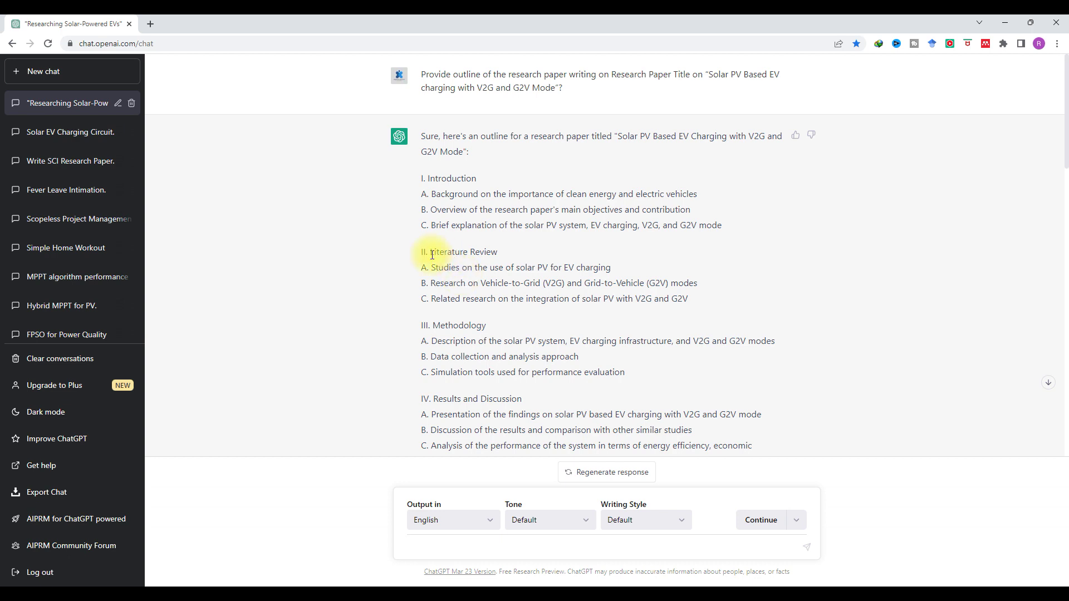
{"action": "left_click_drag", "start_coordinate": [430, 252], "coordinate": [497, 253]}
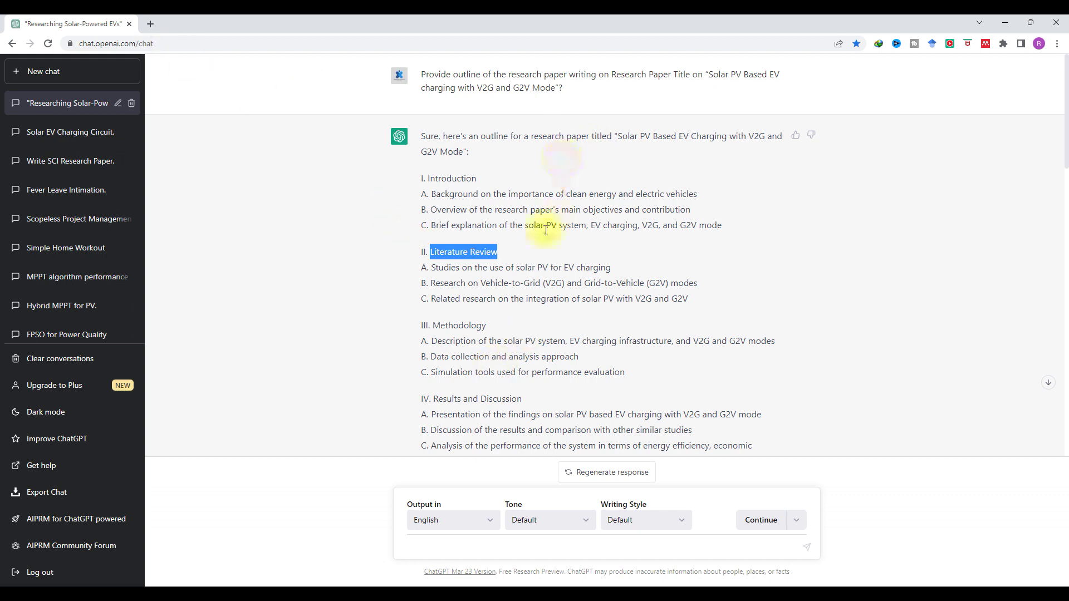
Search the web for Google Scholar in a new browser tab and open its site
{"action": "left_click", "coordinate": [153, 23]}
{"action": "type", "text": "google"}
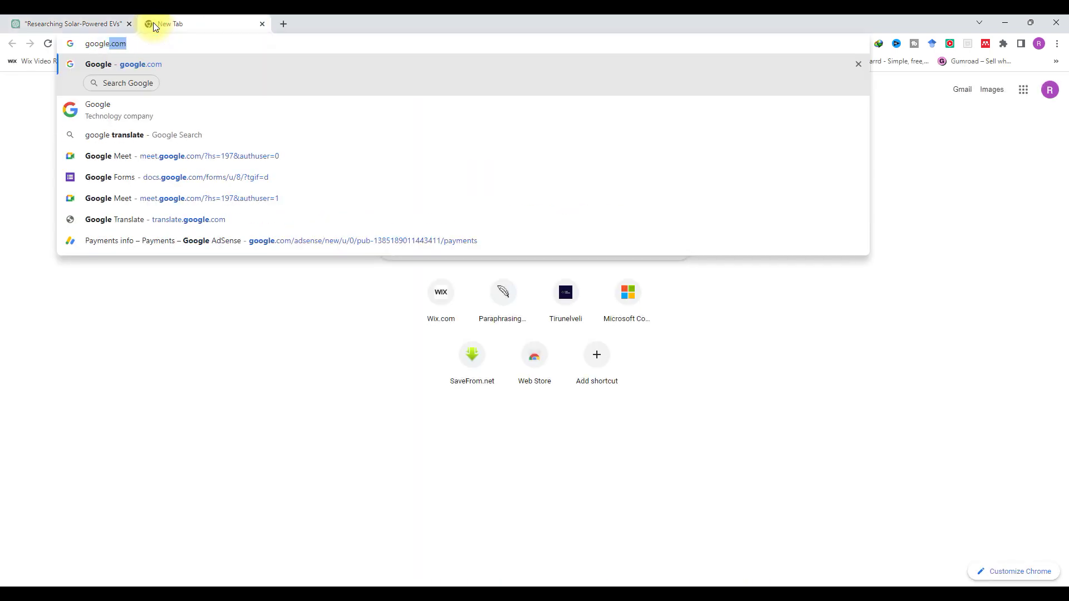
{"action": "type", "text": " sch"}
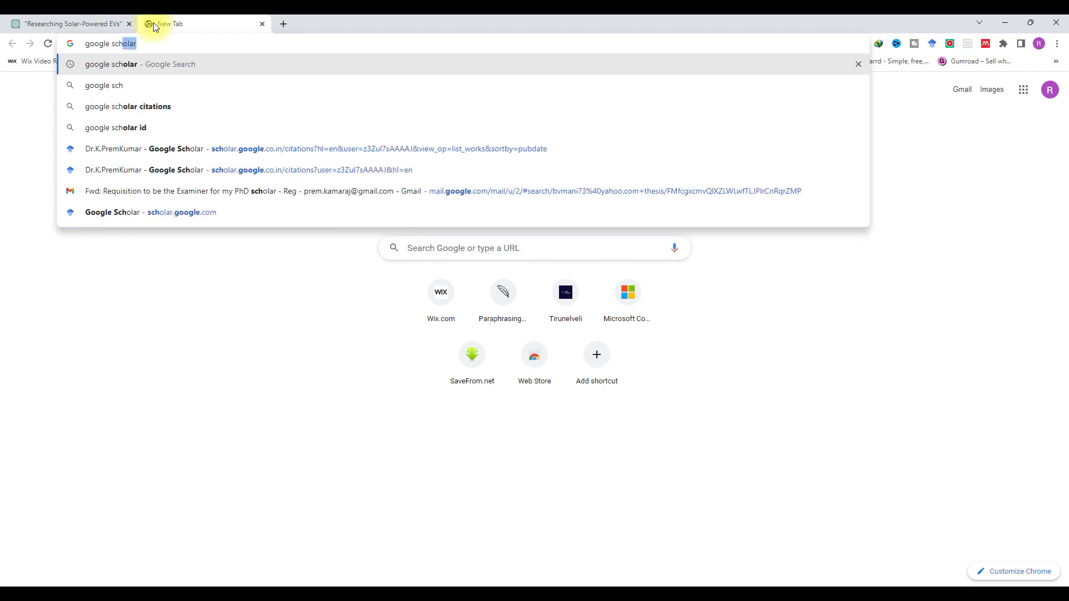
{"action": "key", "text": "Return"}
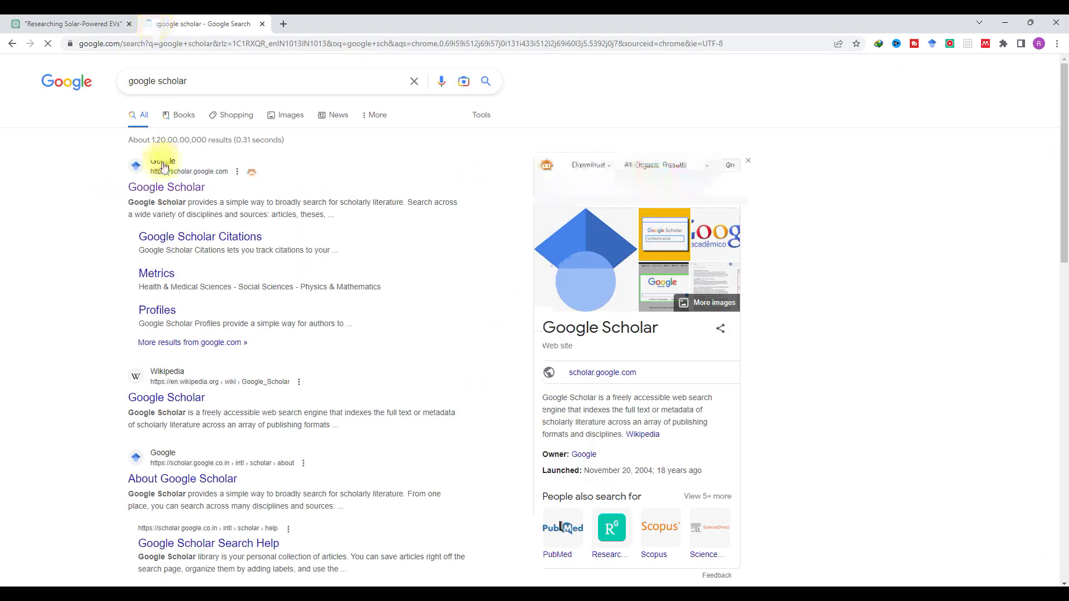
{"action": "left_click", "coordinate": [158, 185]}
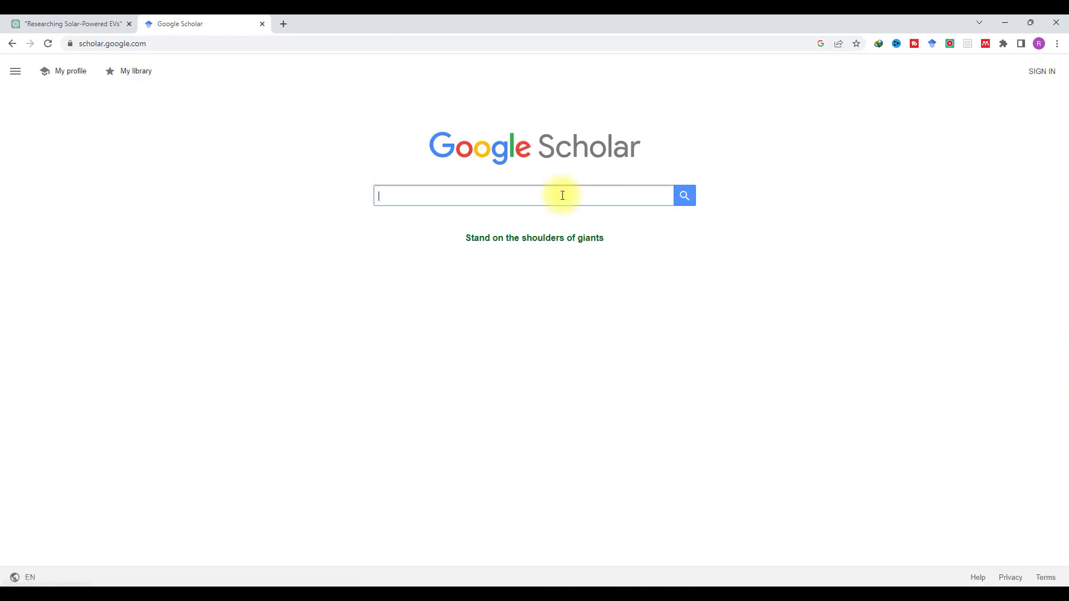
Search Google Scholar for "PV powered EV charging"
{"action": "type", "text": "PV "}
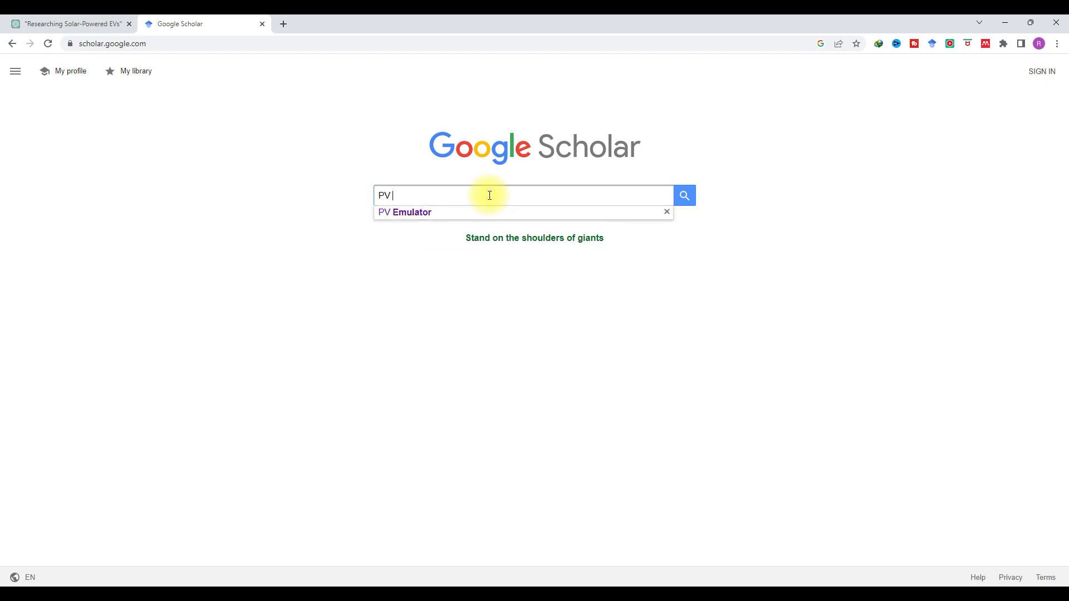
{"action": "type", "text": "powered"}
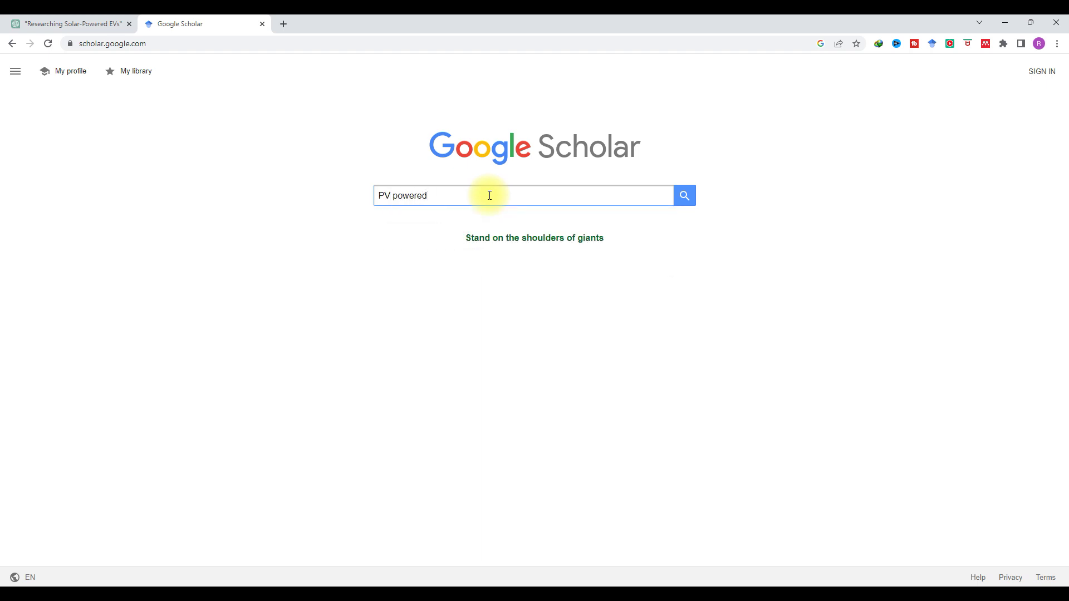
{"action": "type", "text": " EV "}
{"action": "type", "text": "xharf"}
{"action": "key", "text": "BackSpace"}
{"action": "key", "text": "BackSpace"}
{"action": "key", "text": "BackSpace"}
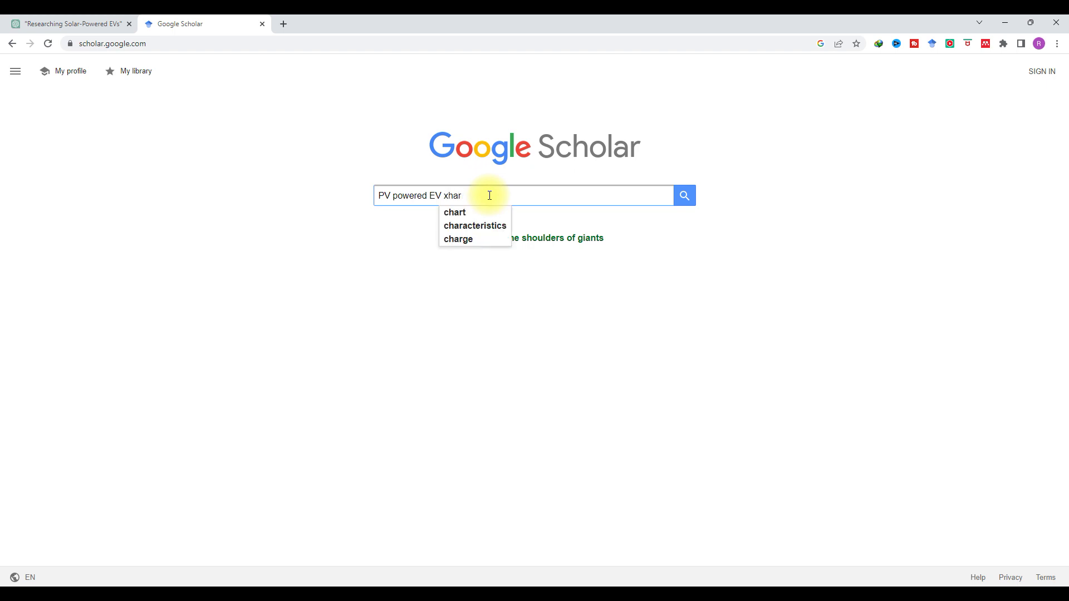
{"action": "type", "text": "arging"}
{"action": "key", "text": "Return"}
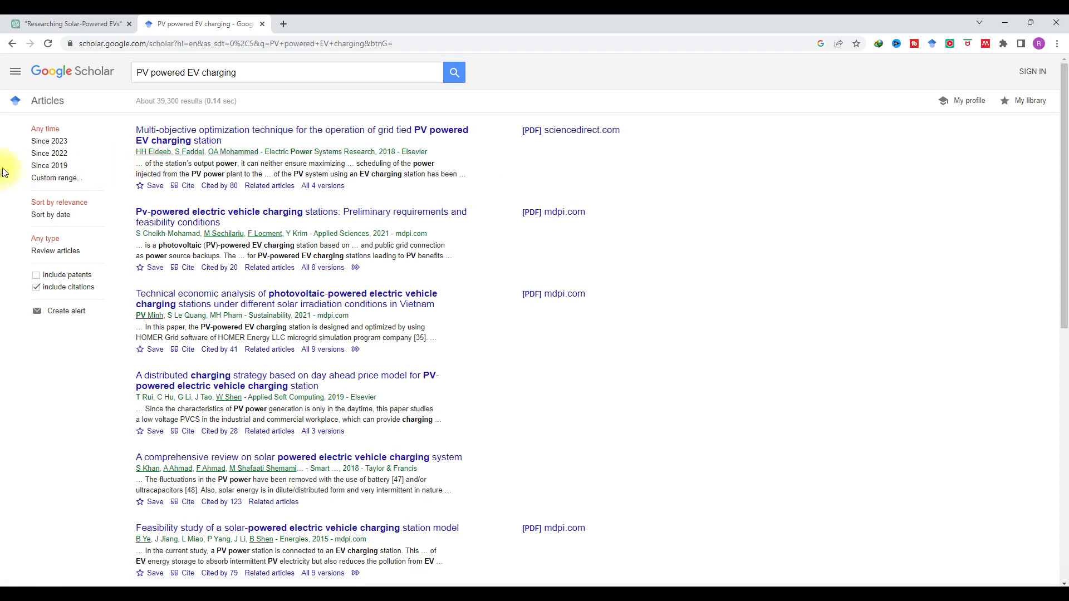
Limit the results to articles since 2022 and open the first one, on real-time power management for PV-powered charging stations, in a new tab
{"action": "left_click", "coordinate": [58, 155]}
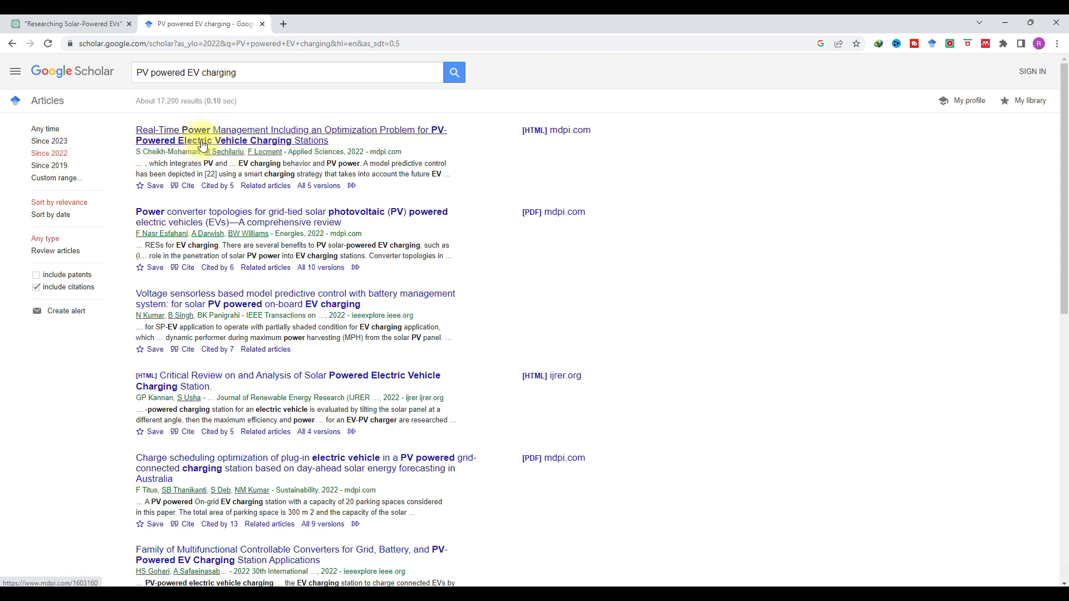
{"action": "right_click", "coordinate": [204, 145]}
{"action": "left_click", "coordinate": [235, 151]}
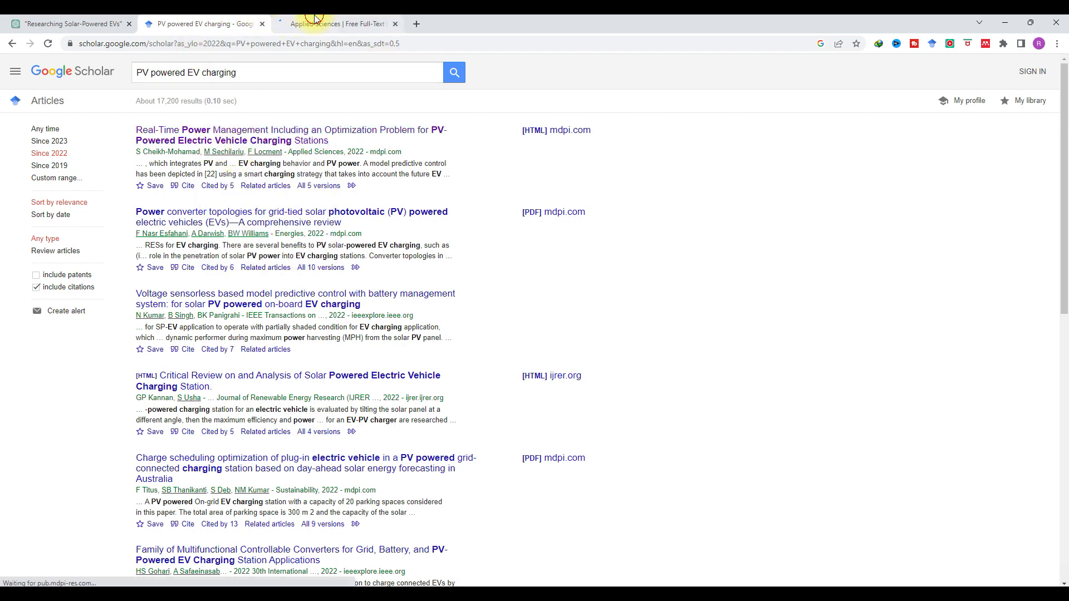
{"action": "left_click", "coordinate": [304, 23]}
{"action": "scroll", "coordinate": [412, 237], "scroll_direction": "down", "scroll_amount": 2}
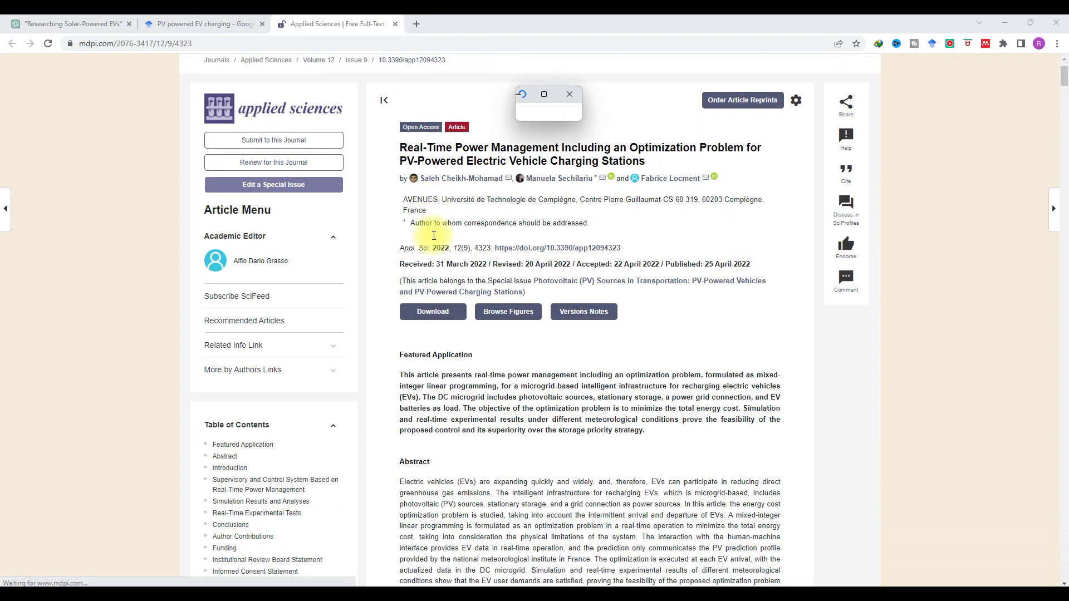
Select the article's text from the Featured Application and Abstract through the end of the Introduction
{"action": "scroll", "coordinate": [433, 236], "scroll_direction": "down", "scroll_amount": 8}
{"action": "scroll", "coordinate": [429, 167], "scroll_direction": "up", "scroll_amount": 7}
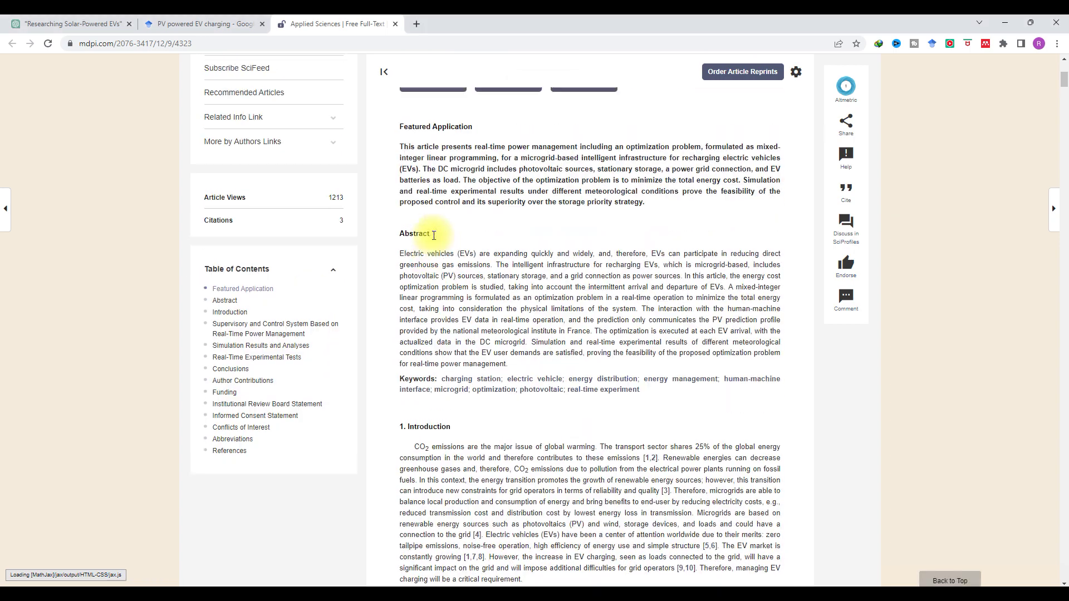
{"action": "scroll", "coordinate": [388, 131], "scroll_direction": "up", "scroll_amount": 3}
{"action": "left_click_drag", "start_coordinate": [399, 229], "coordinate": [557, 577]}
{"action": "left_click", "coordinate": [557, 577]}
{"action": "scroll", "coordinate": [557, 577], "scroll_direction": "down", "scroll_amount": 10}
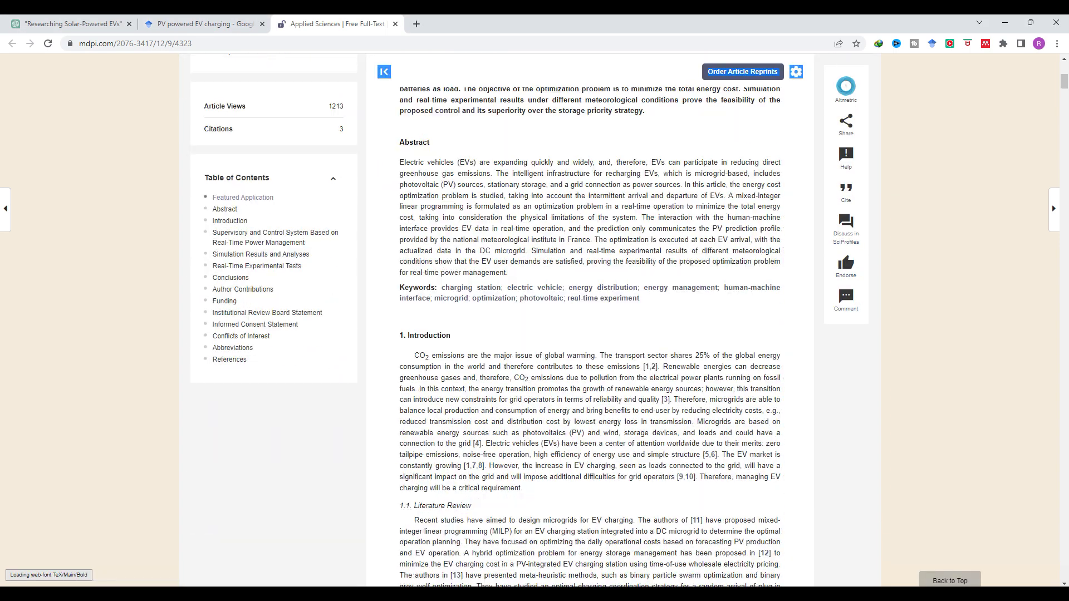
{"action": "scroll", "coordinate": [590, 334], "scroll_direction": "down", "scroll_amount": 15}
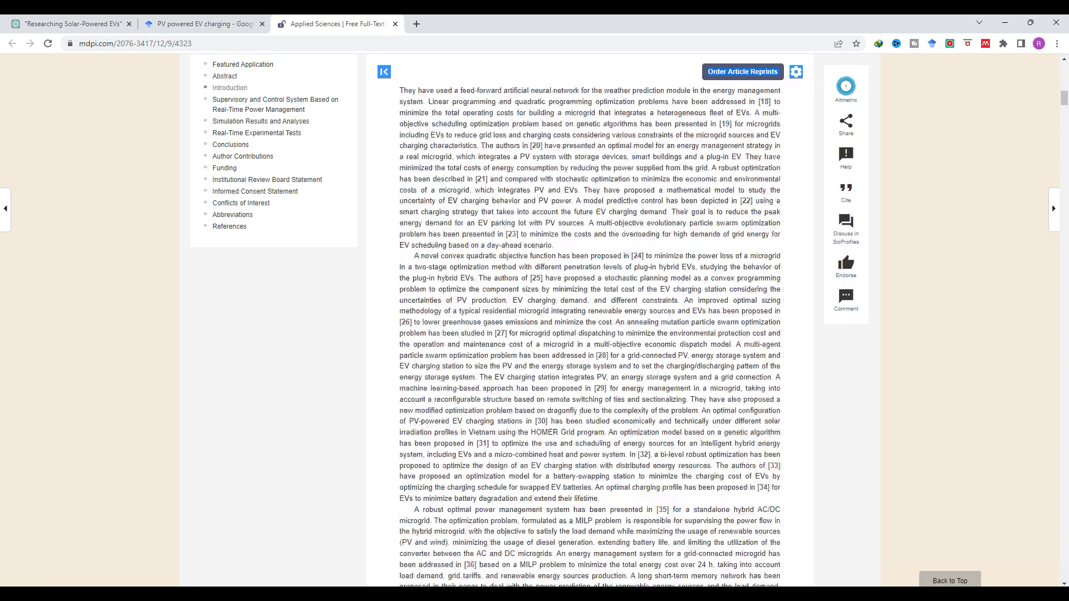
{"action": "scroll", "coordinate": [590, 334], "scroll_direction": "down", "scroll_amount": 10}
{"action": "left_click_drag", "start_coordinate": [400, 89], "coordinate": [653, 471]}
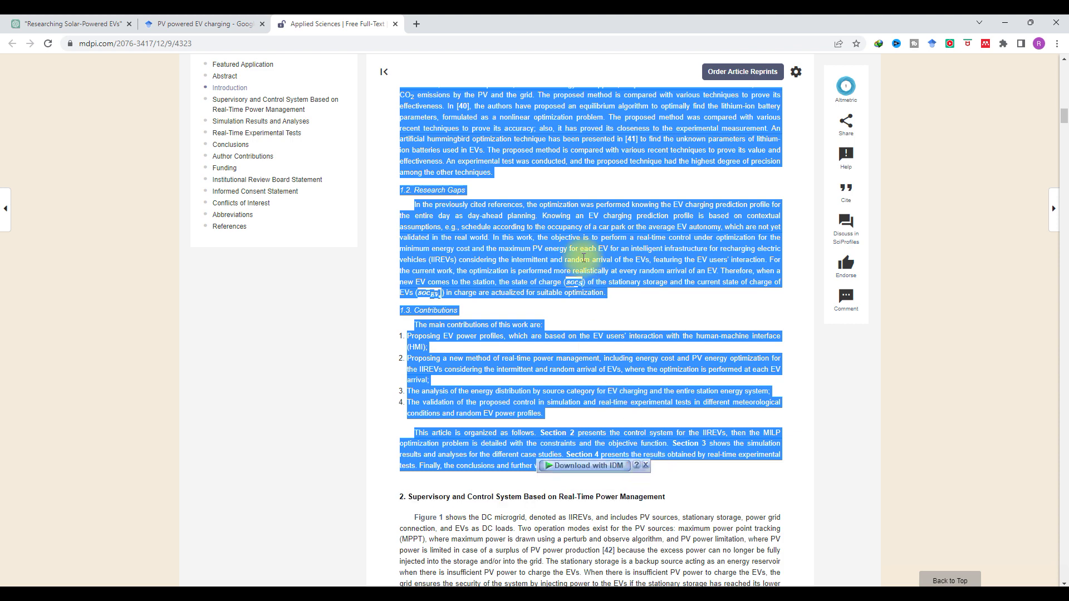
Switch to the ChatGPT conversation, then return to the Word document for the third prompt about summarizing an article with pros and cons
{"action": "left_click", "coordinate": [82, 24]}
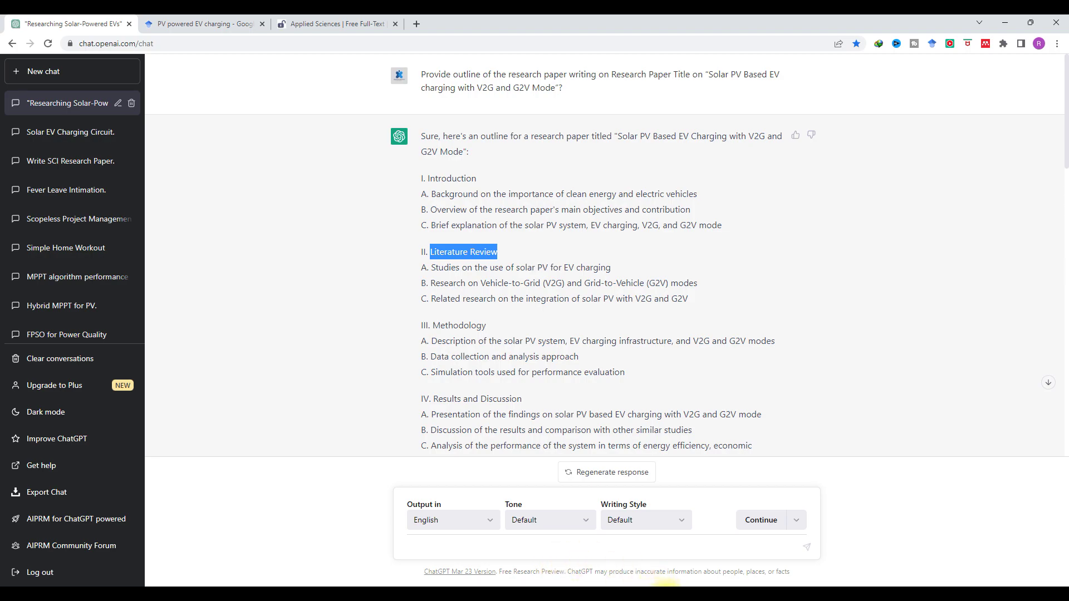
{"action": "key", "text": "alt+Tab"}
{"action": "left_click", "coordinate": [425, 230]}
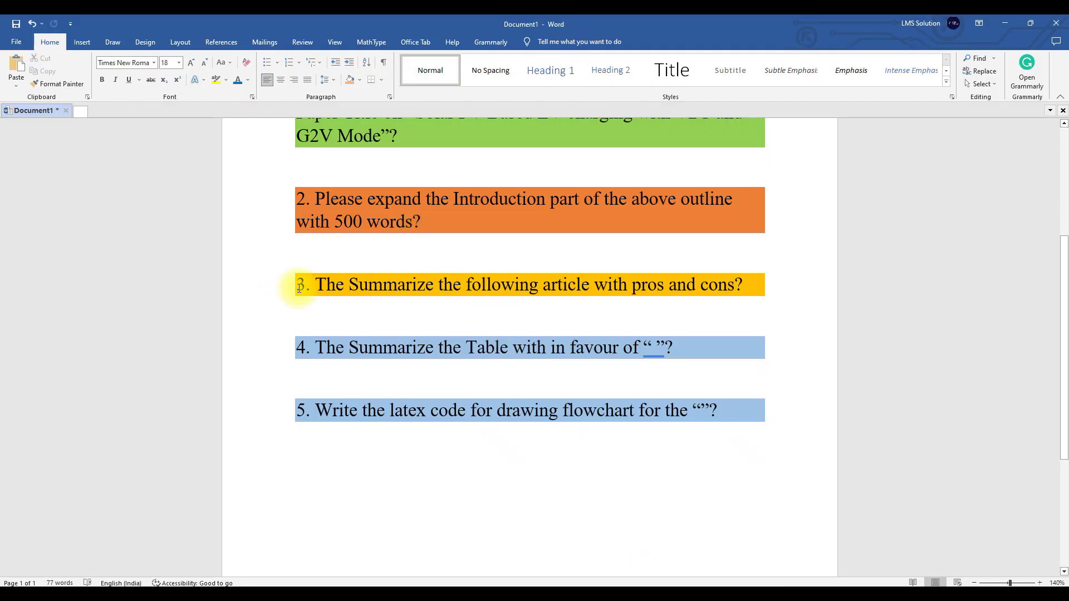
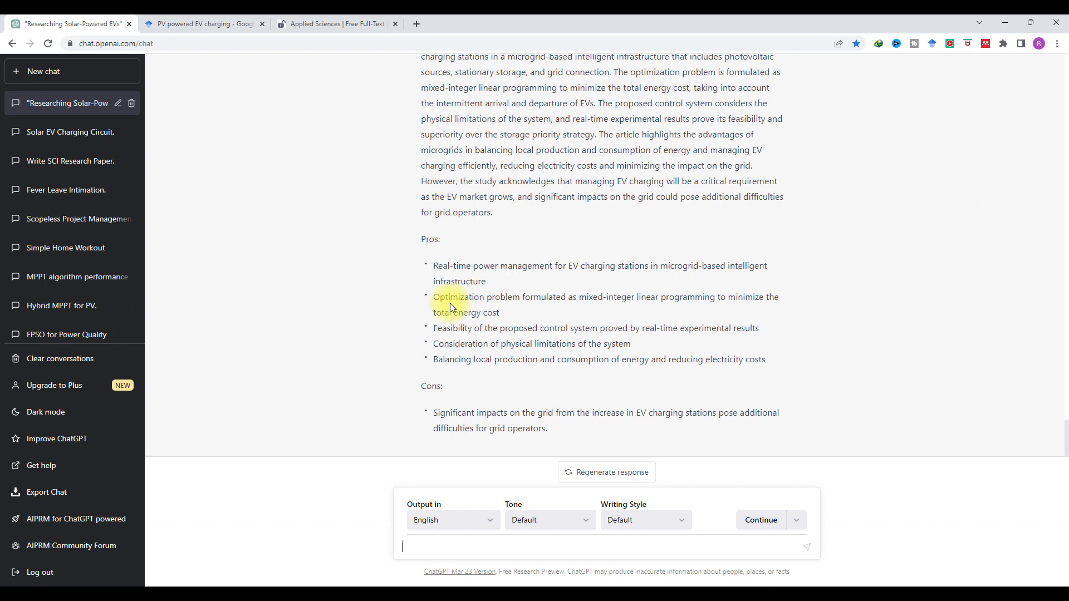
Read through ChatGPT's summary of the article and its pros and cons
{"action": "scroll", "coordinate": [505, 278], "scroll_direction": "up", "scroll_amount": 2}
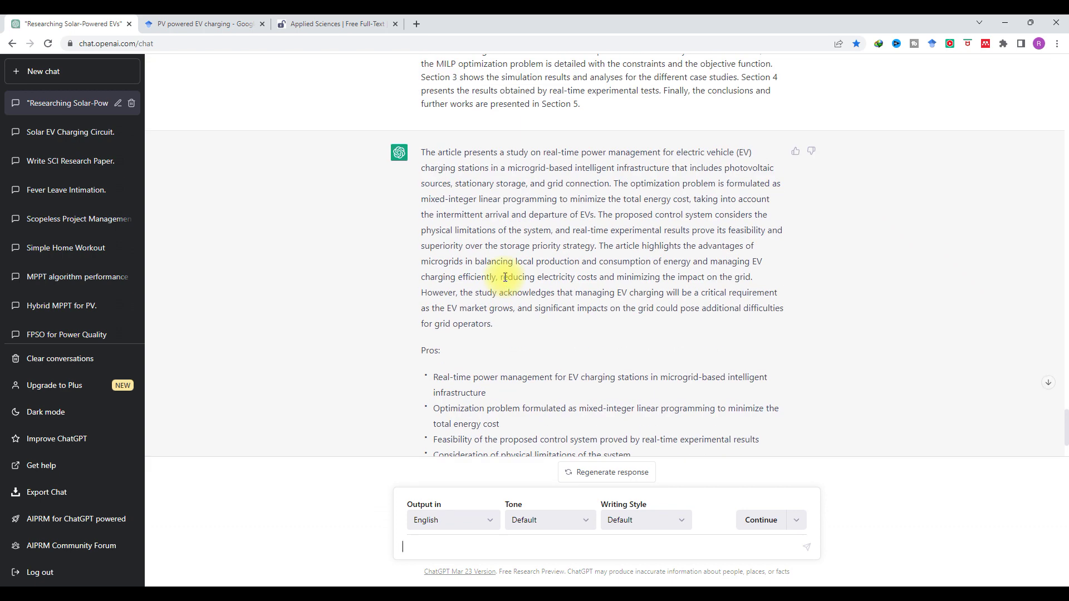
{"action": "scroll", "coordinate": [505, 277], "scroll_direction": "down", "scroll_amount": 2}
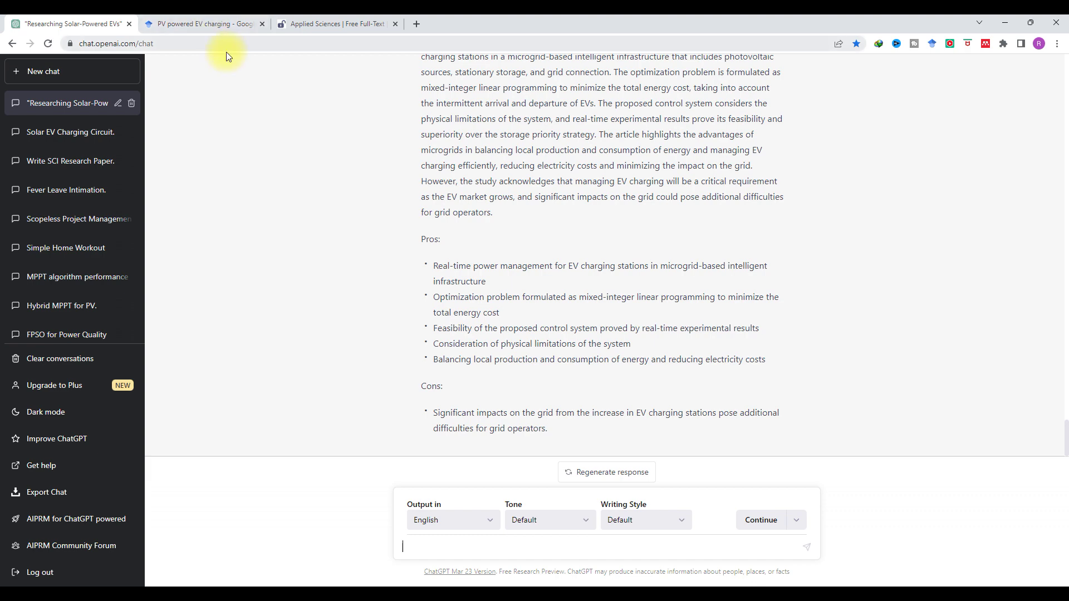
{"action": "scroll", "coordinate": [447, 223], "scroll_direction": "up", "scroll_amount": 2}
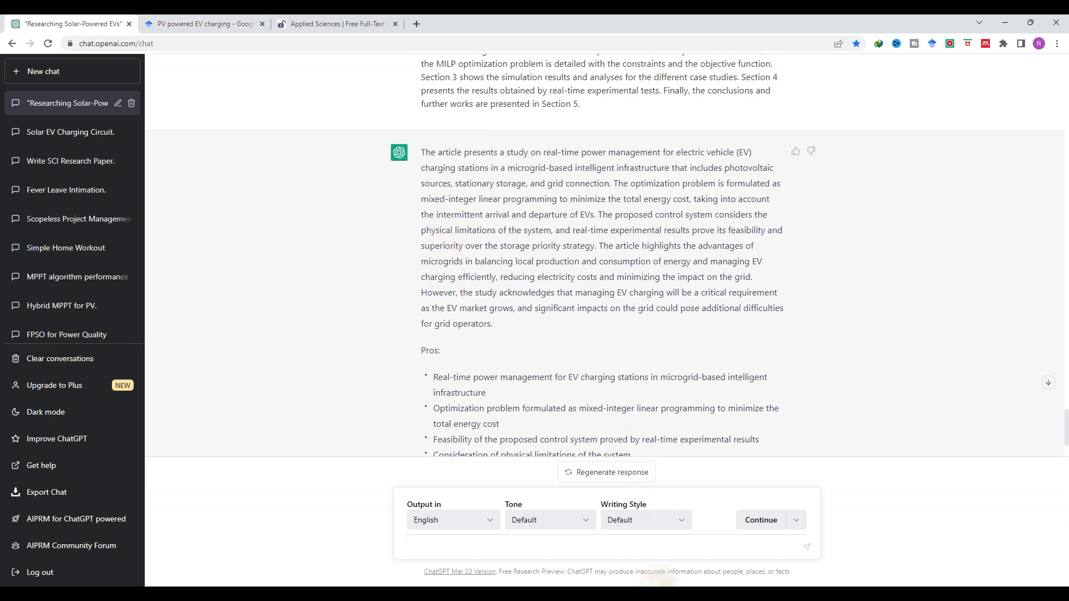
Return to the Word document, clear the third prompt's selection and check the fourth and fifth prompts
{"action": "key", "text": "alt+Tab"}
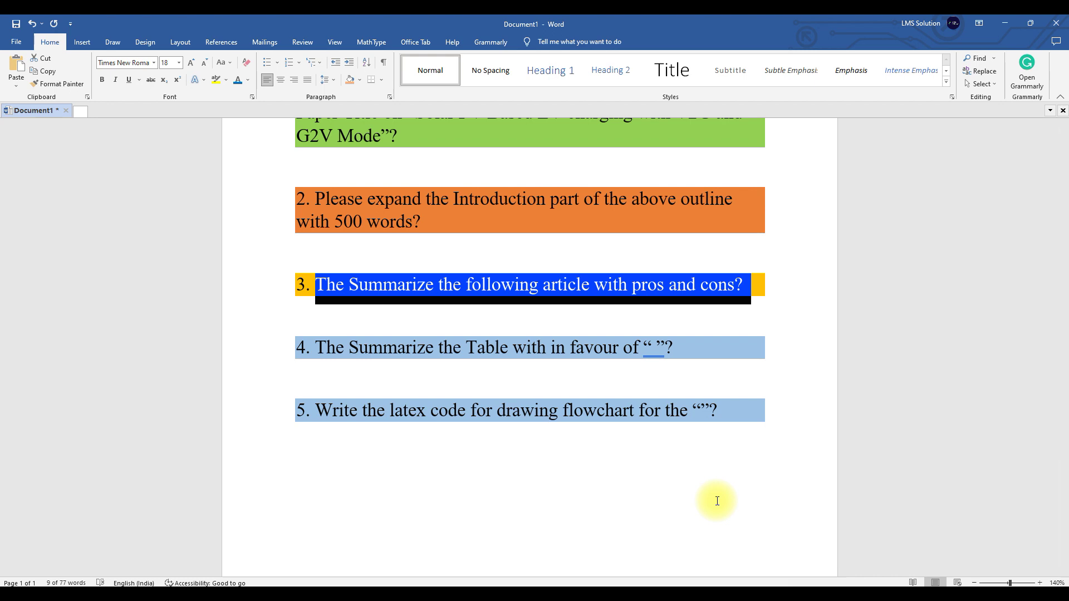
{"action": "left_click", "coordinate": [415, 376]}
{"action": "scroll", "coordinate": [316, 323], "scroll_direction": "down", "scroll_amount": 1}
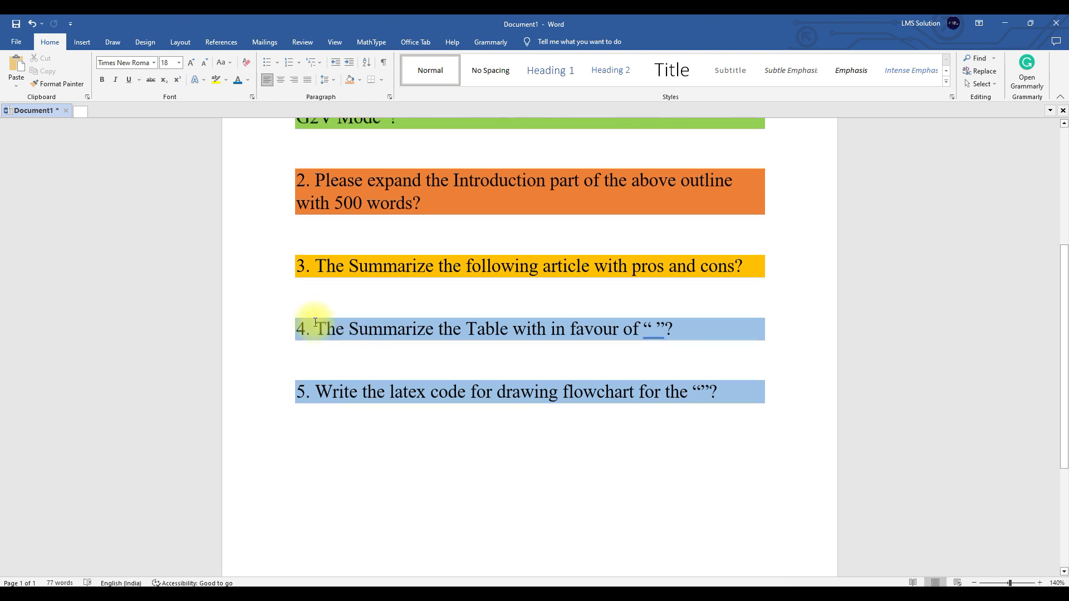
{"action": "scroll", "coordinate": [315, 318], "scroll_direction": "down", "scroll_amount": 1}
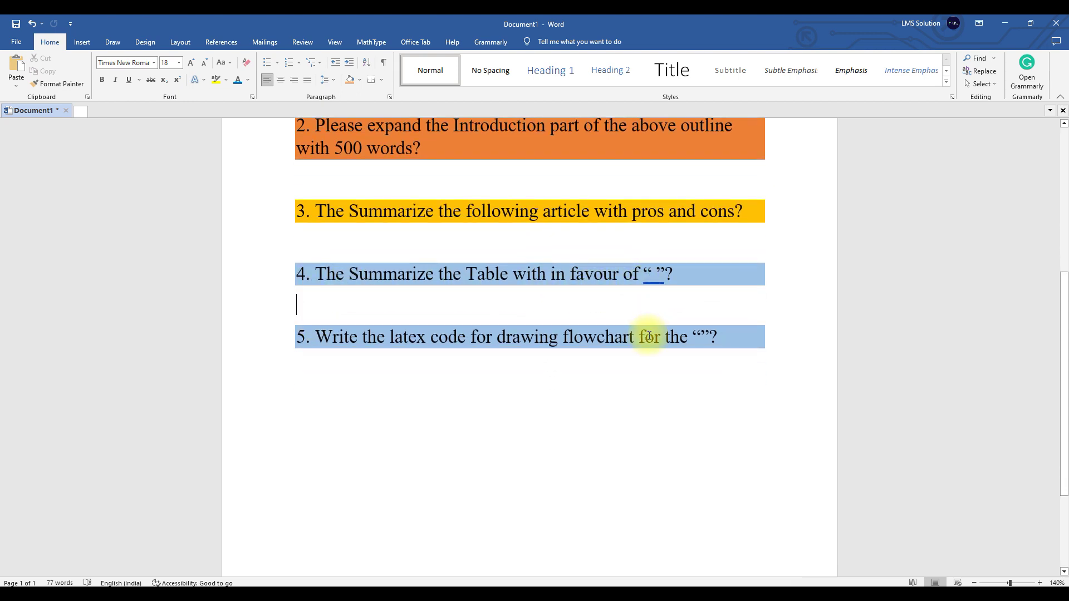
Go back to the outline at the start of the ChatGPT conversation and review its Results and Discussion section
{"action": "left_click", "coordinate": [641, 580]}
{"action": "scroll", "coordinate": [557, 380], "scroll_direction": "up", "scroll_amount": 20}
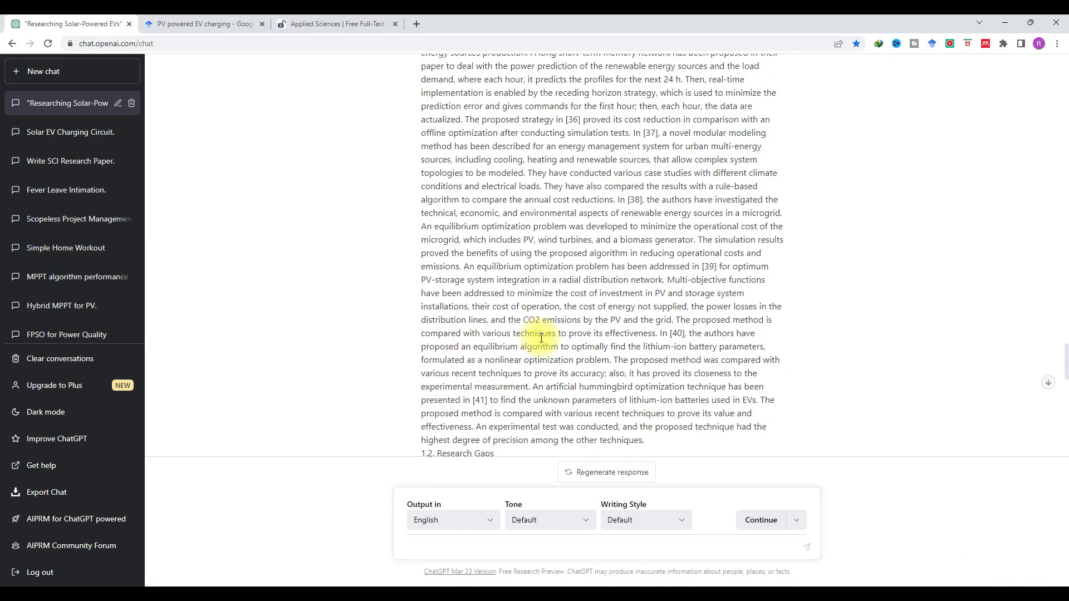
{"action": "scroll", "coordinate": [541, 337], "scroll_direction": "up", "scroll_amount": 20}
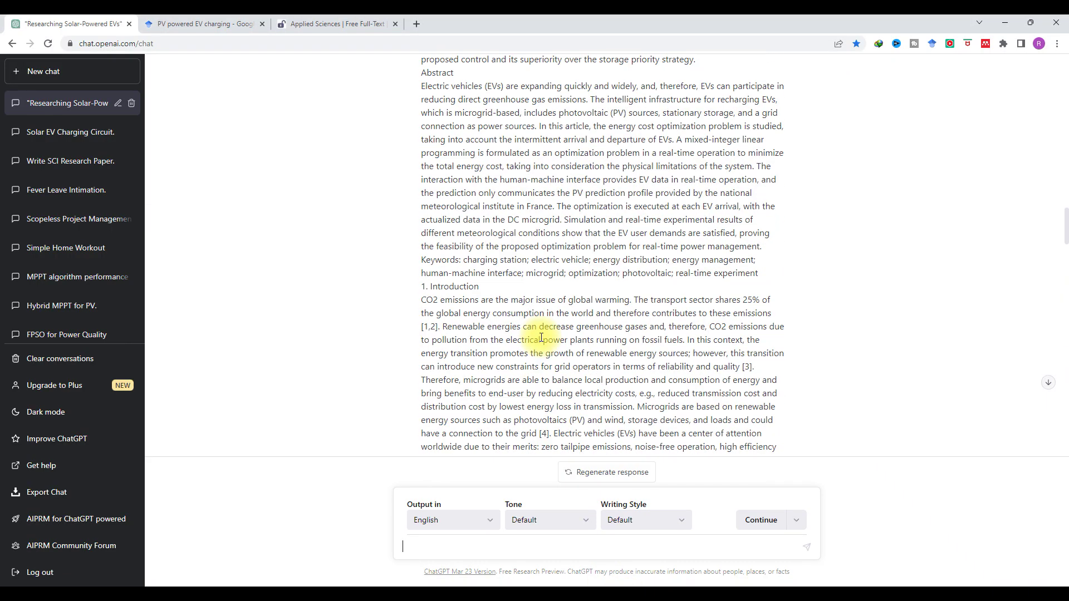
{"action": "scroll", "coordinate": [540, 337], "scroll_direction": "up", "scroll_amount": 7}
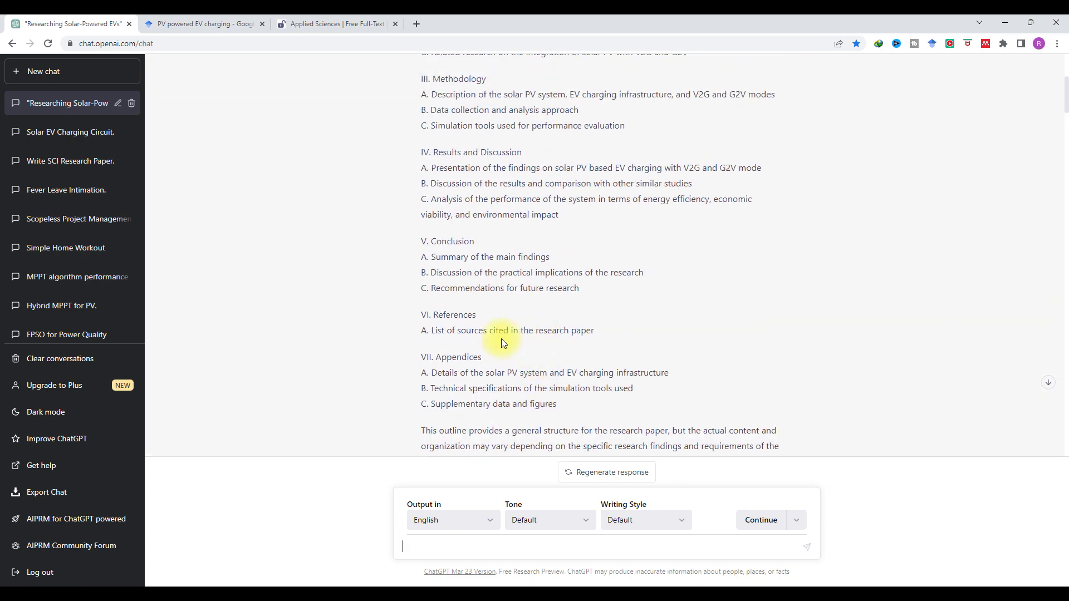
{"action": "scroll", "coordinate": [435, 243], "scroll_direction": "up", "scroll_amount": 3}
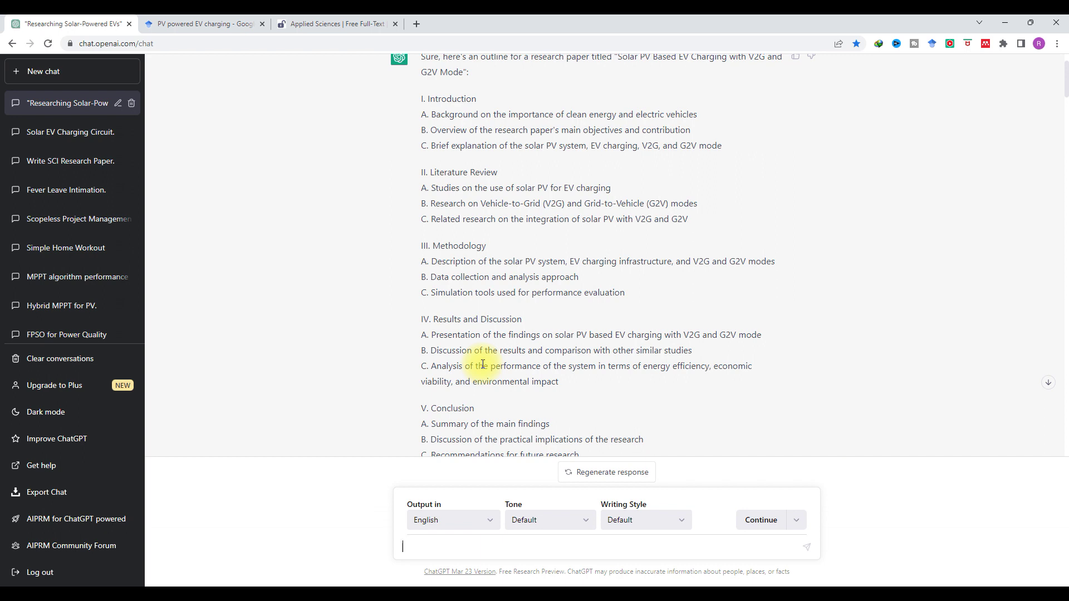
Check the fourth prompt in Word, then switch to the test workbook in Excel and select the method comparison table, E9:I14
{"action": "left_click", "coordinate": [644, 585]}
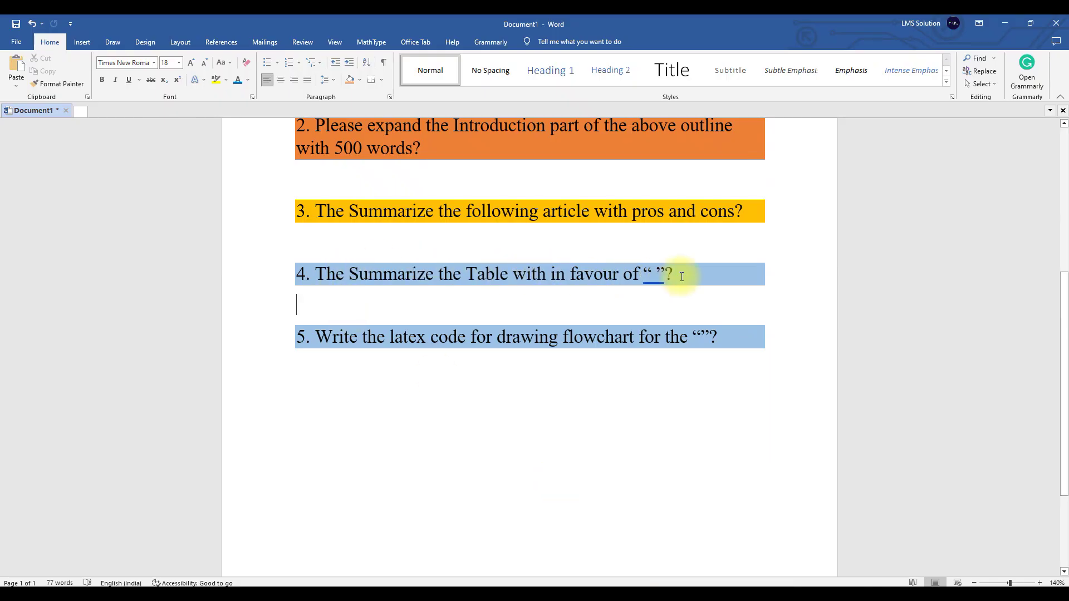
{"action": "left_click", "coordinate": [680, 585]}
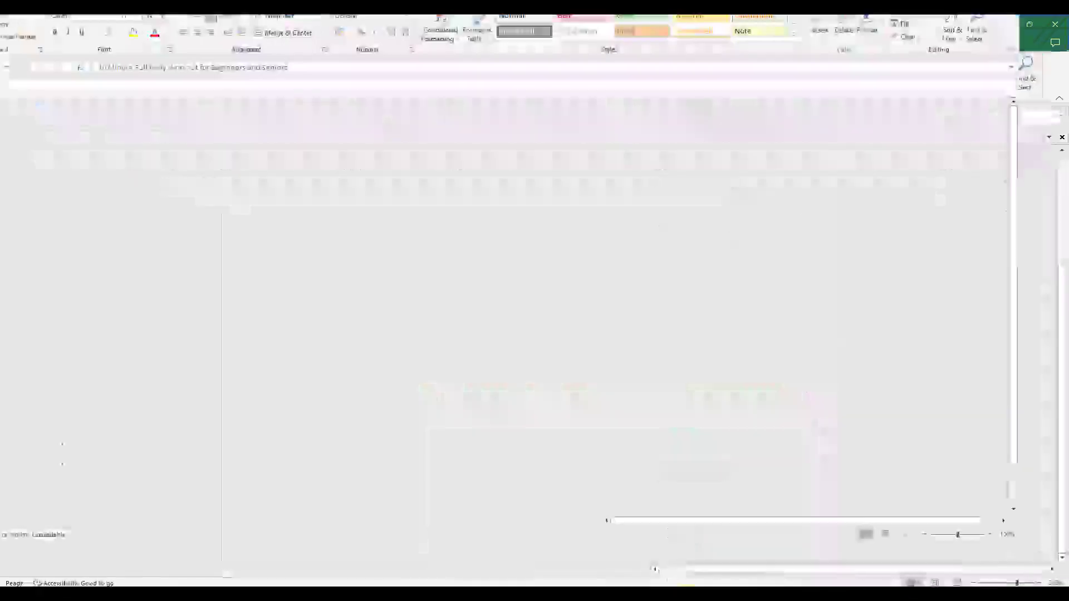
{"action": "left_click_drag", "start_coordinate": [289, 218], "coordinate": [760, 352]}
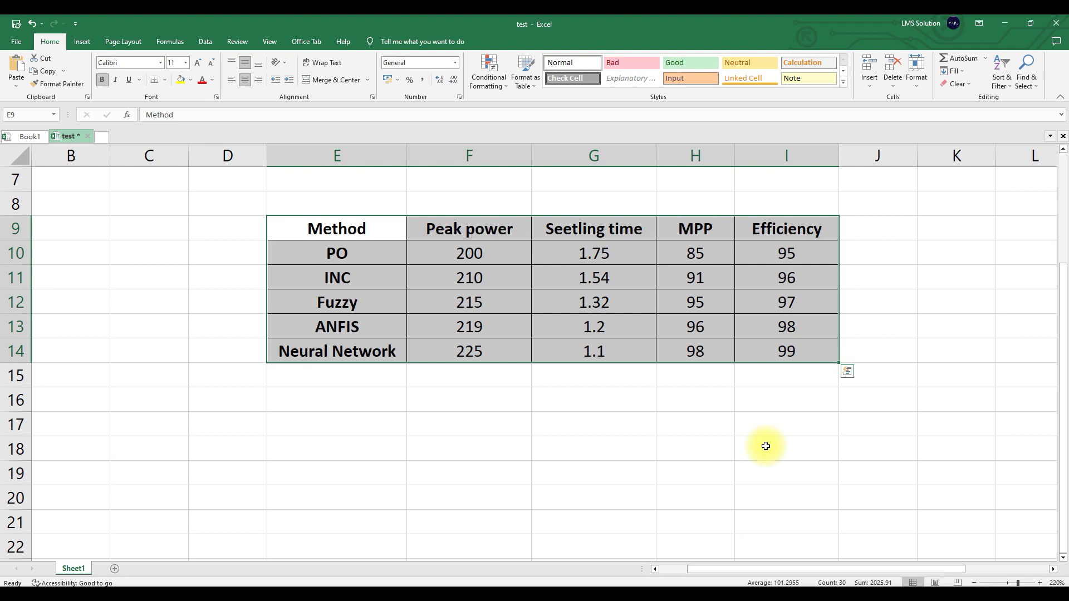
Change the header in cell G9 to "Setling time" and go over the table's MPP header and first method
{"action": "left_click", "coordinate": [563, 229]}
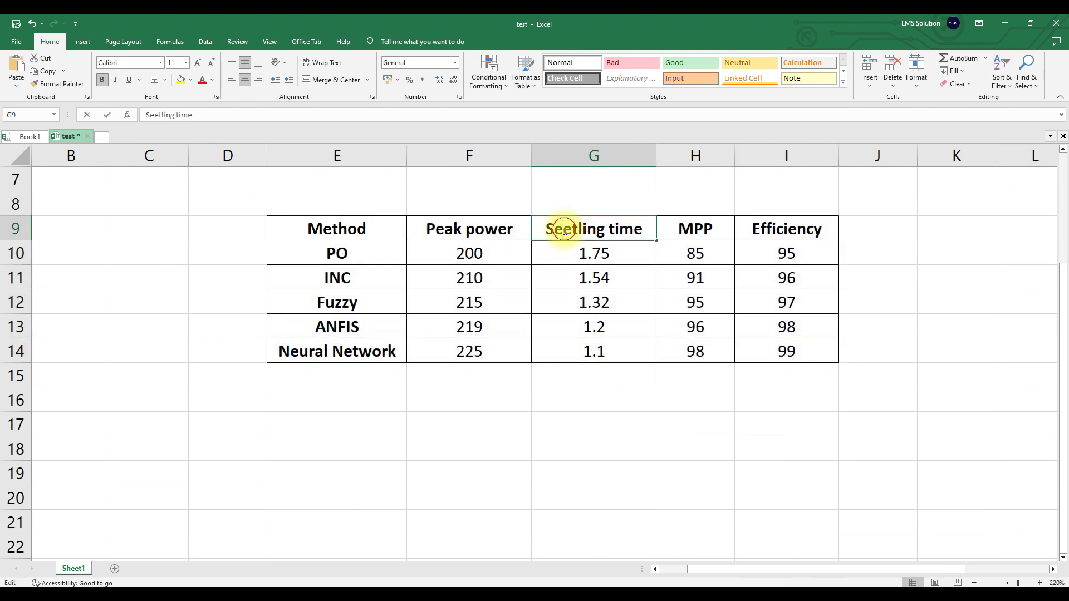
{"action": "double_click", "coordinate": [563, 229]}
{"action": "key", "text": "Delete"}
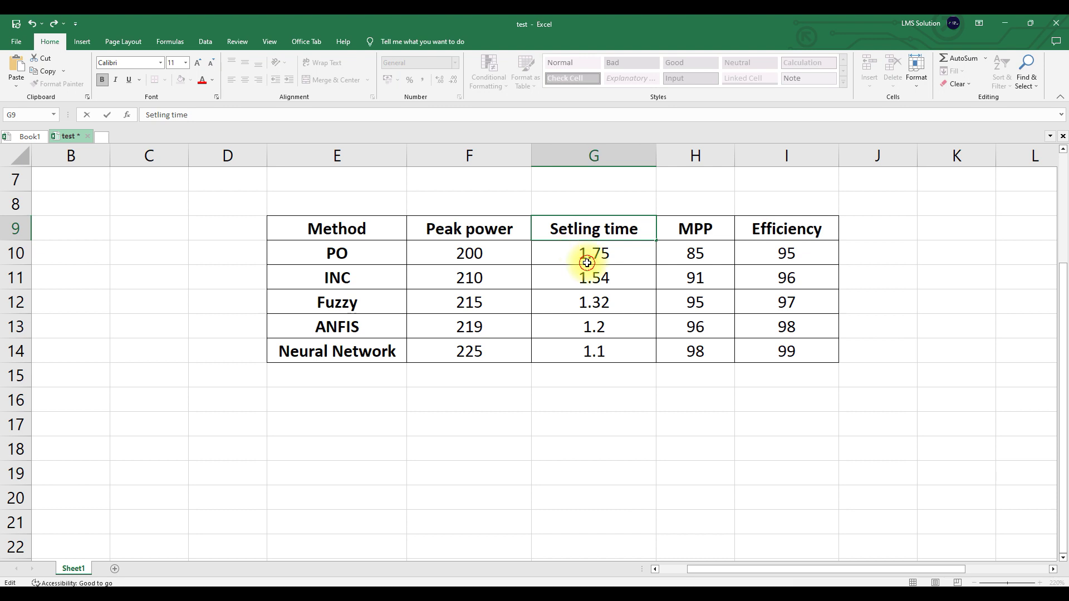
{"action": "key", "text": "Return"}
{"action": "left_click", "coordinate": [688, 233]}
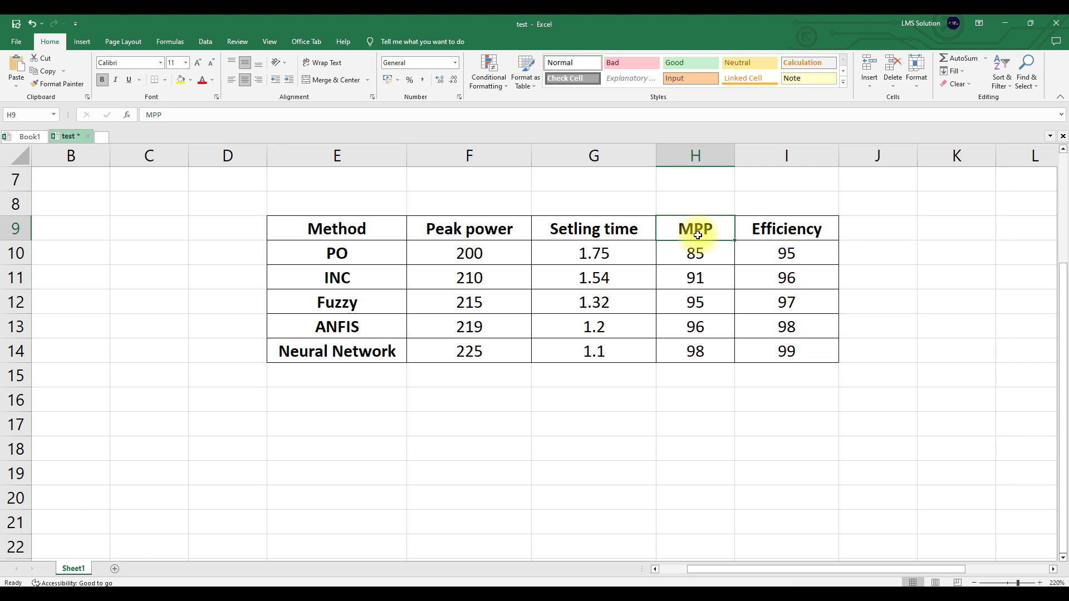
{"action": "left_click", "coordinate": [361, 258]}
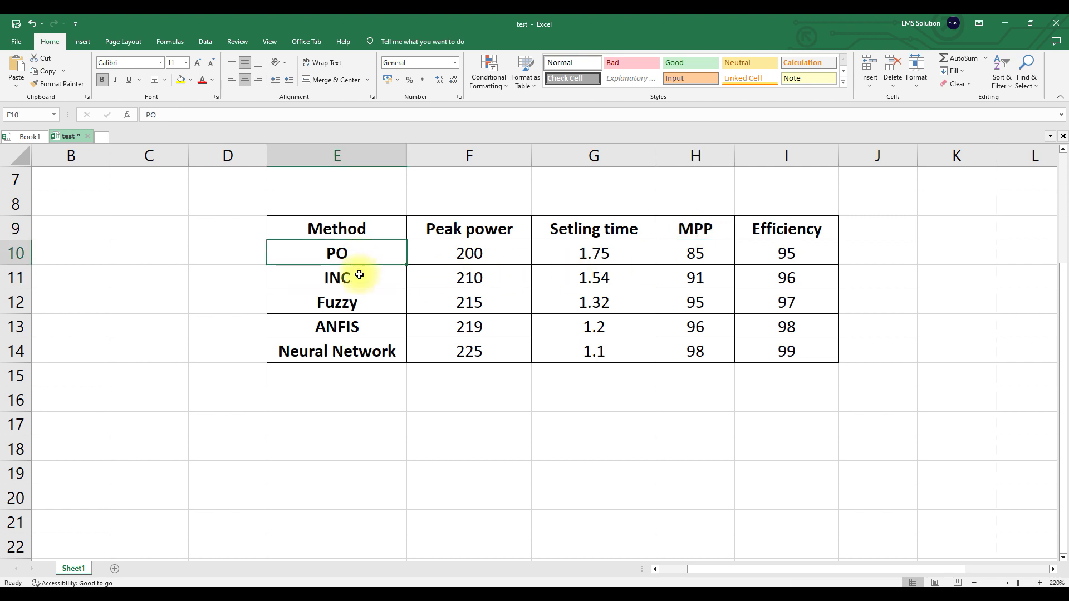
Go over the remaining methods in the Excel comparison table, from INC down to Neural Network
{"action": "left_click", "coordinate": [356, 283]}
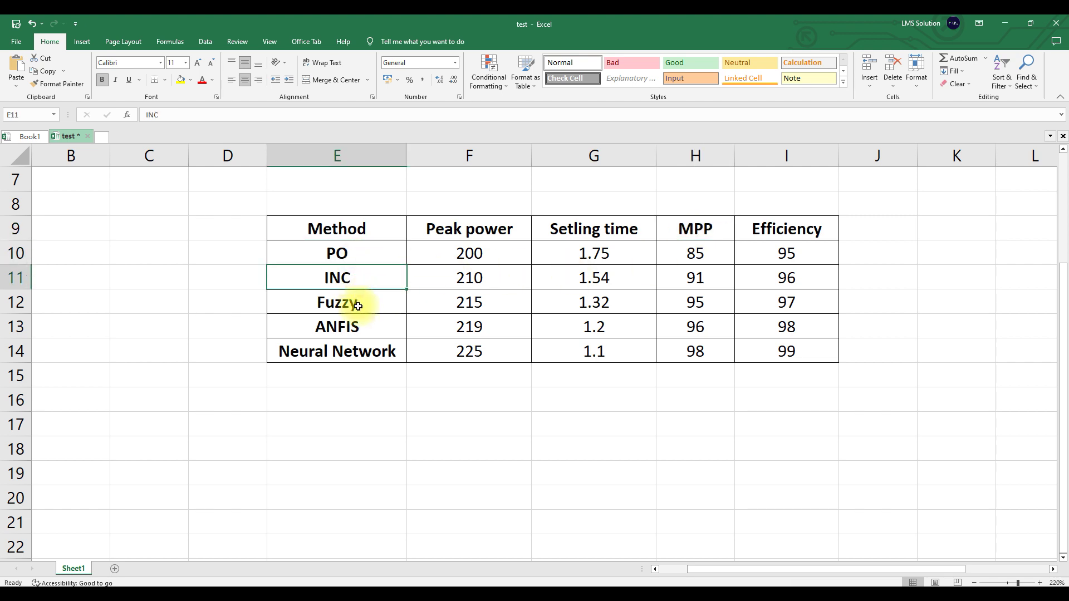
{"action": "left_click", "coordinate": [361, 305]}
{"action": "left_click", "coordinate": [368, 329]}
{"action": "left_click", "coordinate": [365, 361]}
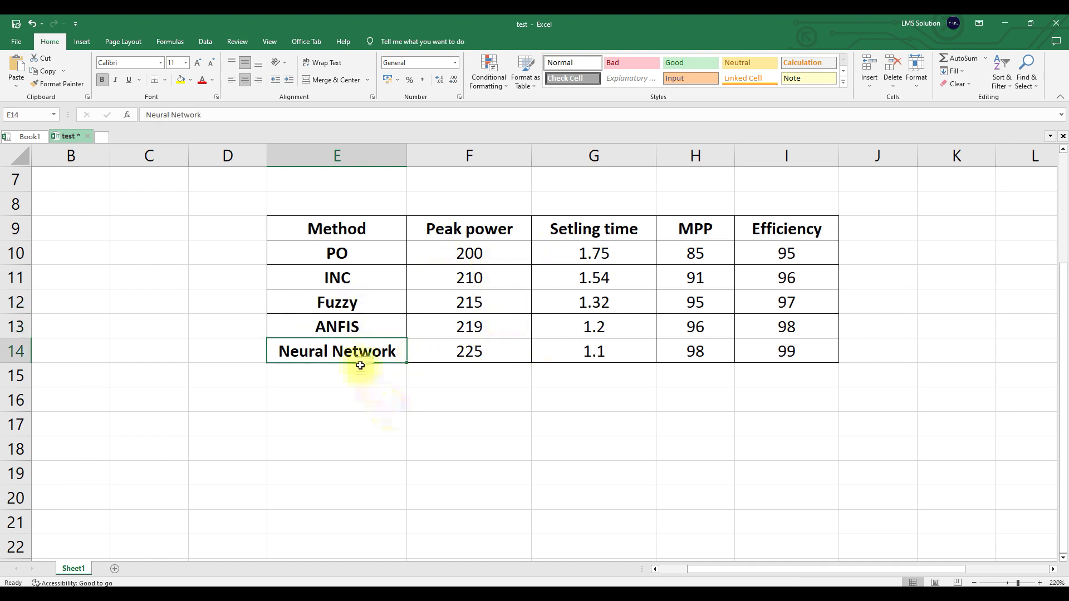
{"action": "left_click", "coordinate": [334, 391]}
{"action": "left_click", "coordinate": [281, 351]}
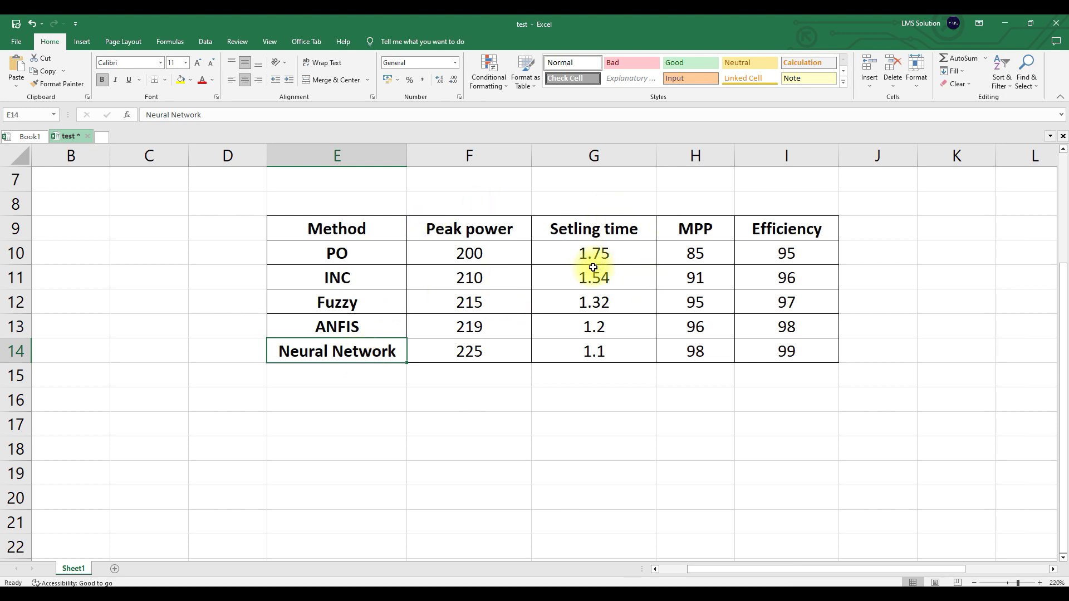
Copy the fourth prompt, "The Summarize the Table with in favour of", from Word and paste it into the ChatGPT message
{"action": "left_click", "coordinate": [660, 535]}
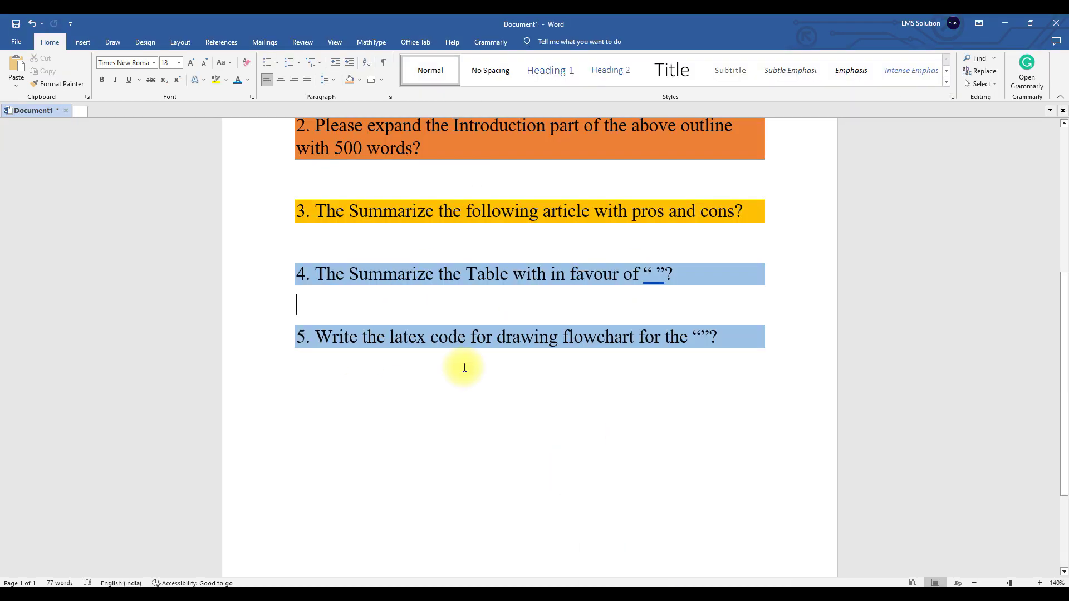
{"action": "left_click_drag", "start_coordinate": [316, 273], "coordinate": [674, 277]}
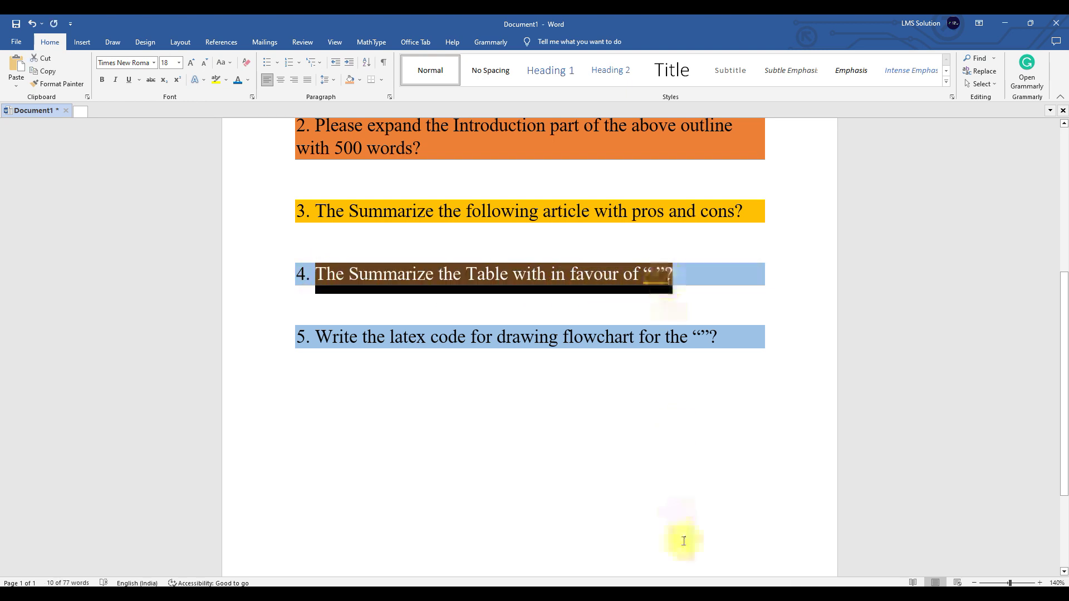
{"action": "mouse_move", "coordinate": [569, 585]}
{"action": "left_click", "coordinate": [579, 548]}
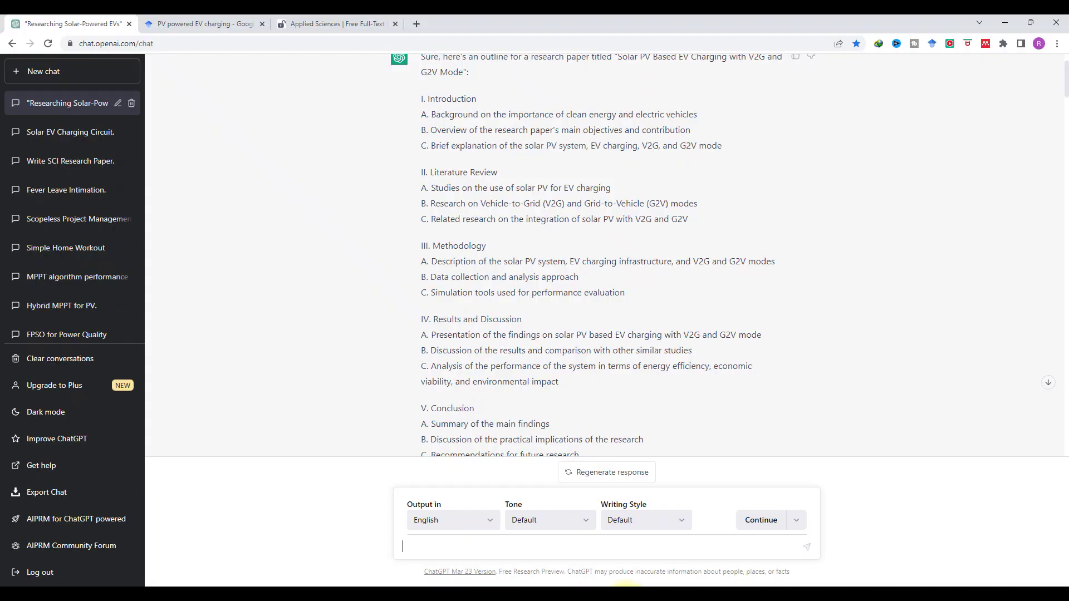
{"action": "type", "text": "The Summarize the table with in favour of \" \"?"}
Fill in "Neural Network" between the quotation marks of the table summary prompt
{"action": "left_click", "coordinate": [483, 546]}
{"action": "key", "text": "BackSpace"}
{"action": "type", "text": "T"}
{"action": "right_click", "coordinate": [544, 546]}
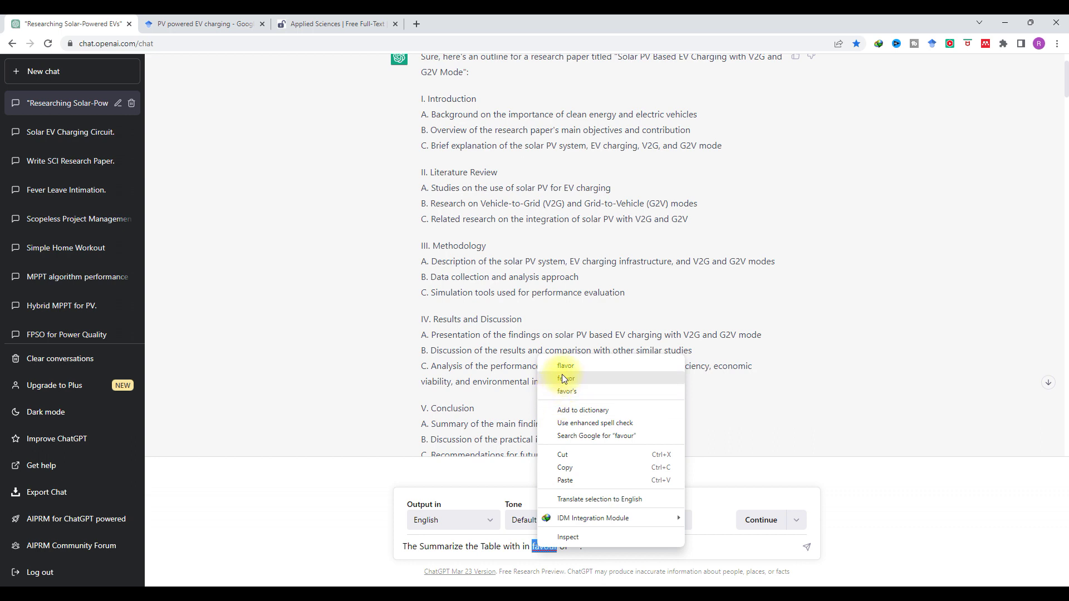
{"action": "left_click", "coordinate": [531, 546]}
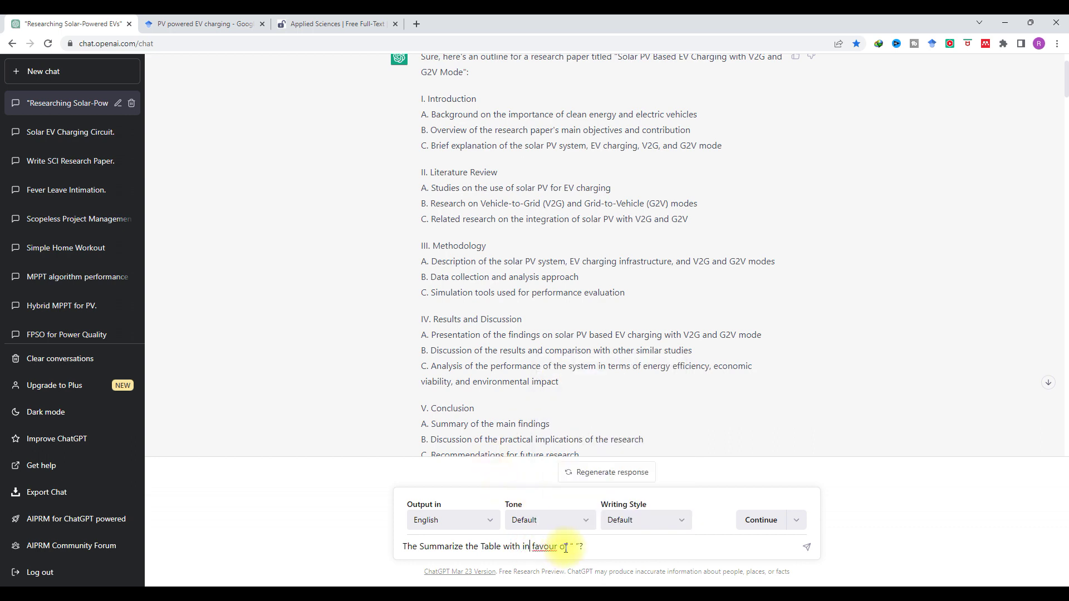
{"action": "left_click", "coordinate": [573, 546]}
{"action": "type", "text": "Neural Network"}
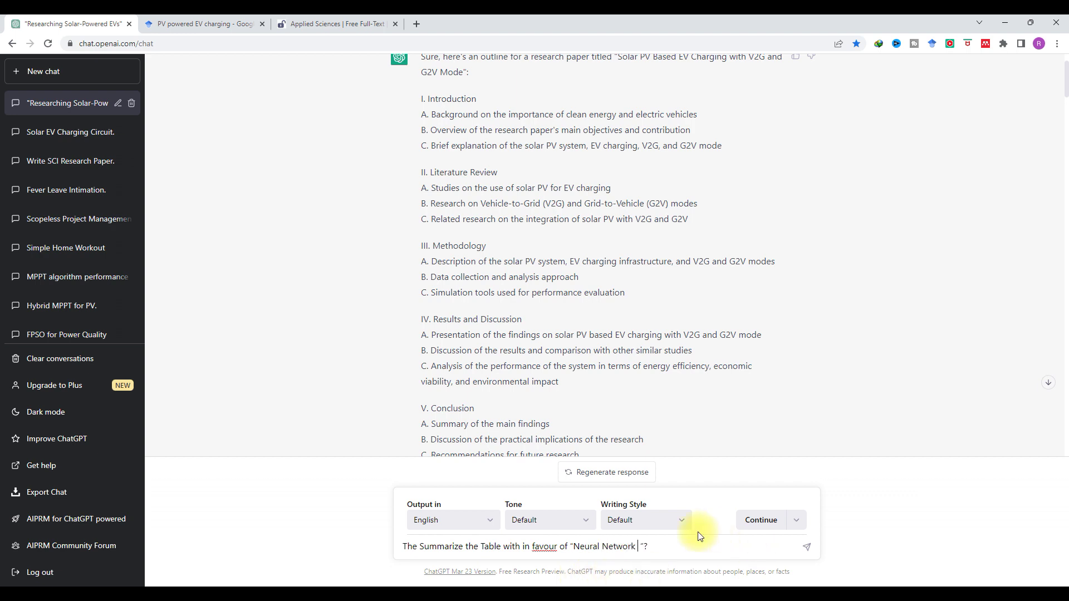
{"action": "key", "text": "BackSpace"}
Copy the comparison table E9:I14 from Excel, append it to the ChatGPT prompt and submit it
{"action": "left_click", "coordinate": [689, 585]}
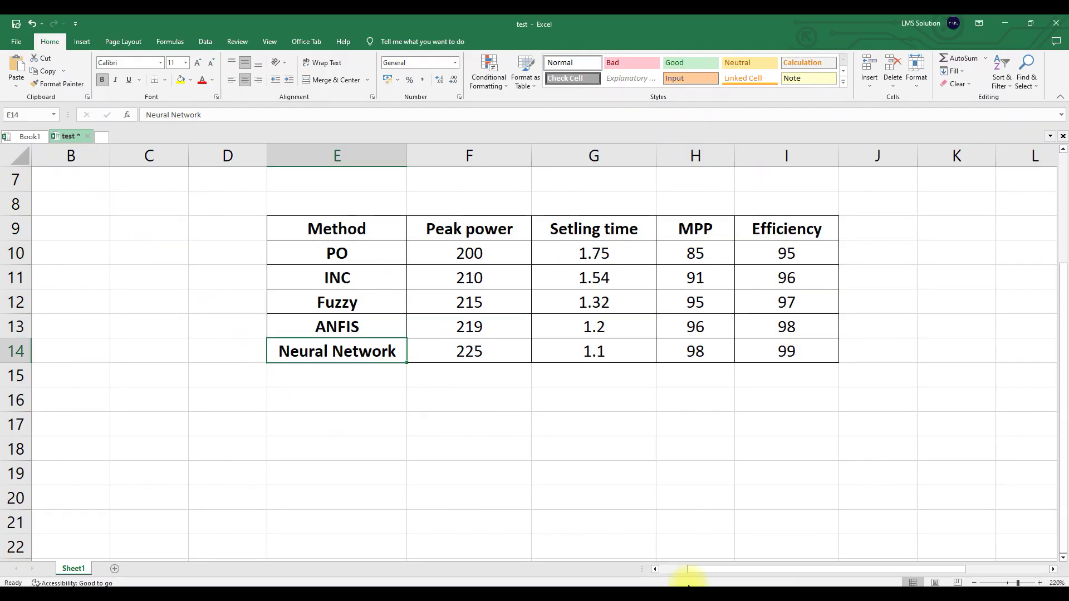
{"action": "left_click_drag", "start_coordinate": [316, 234], "coordinate": [749, 348]}
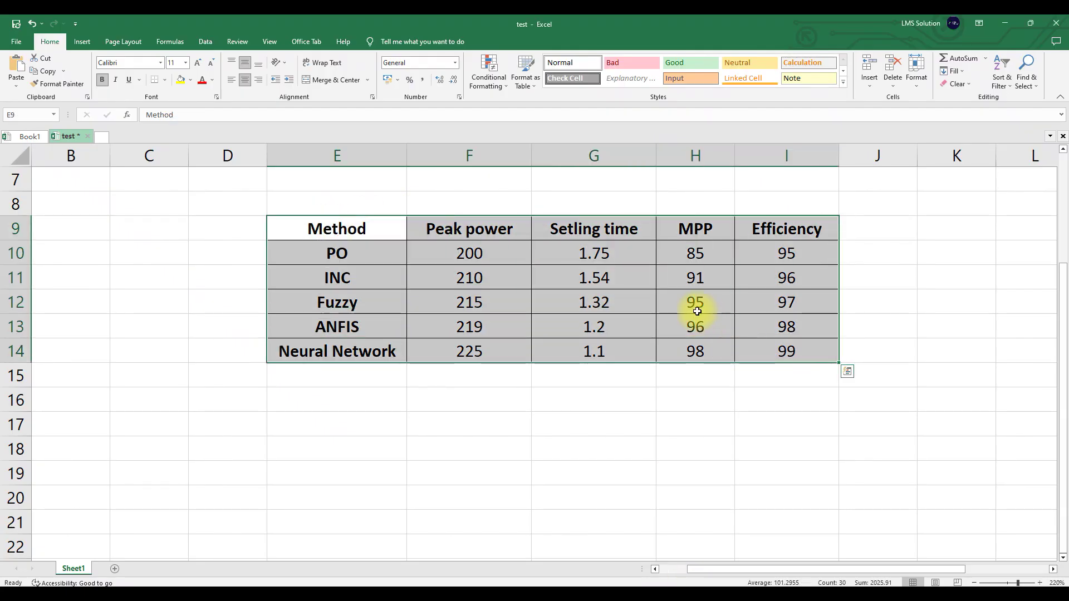
{"action": "right_click", "coordinate": [697, 312]}
{"action": "left_click", "coordinate": [727, 328]}
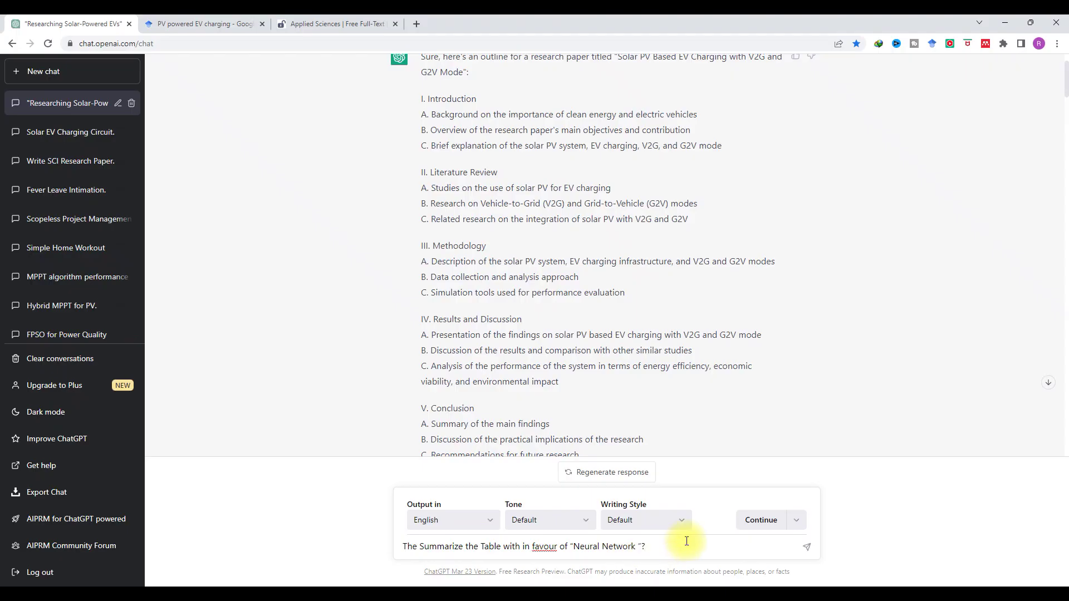
{"action": "key", "text": "ctrl+v"}
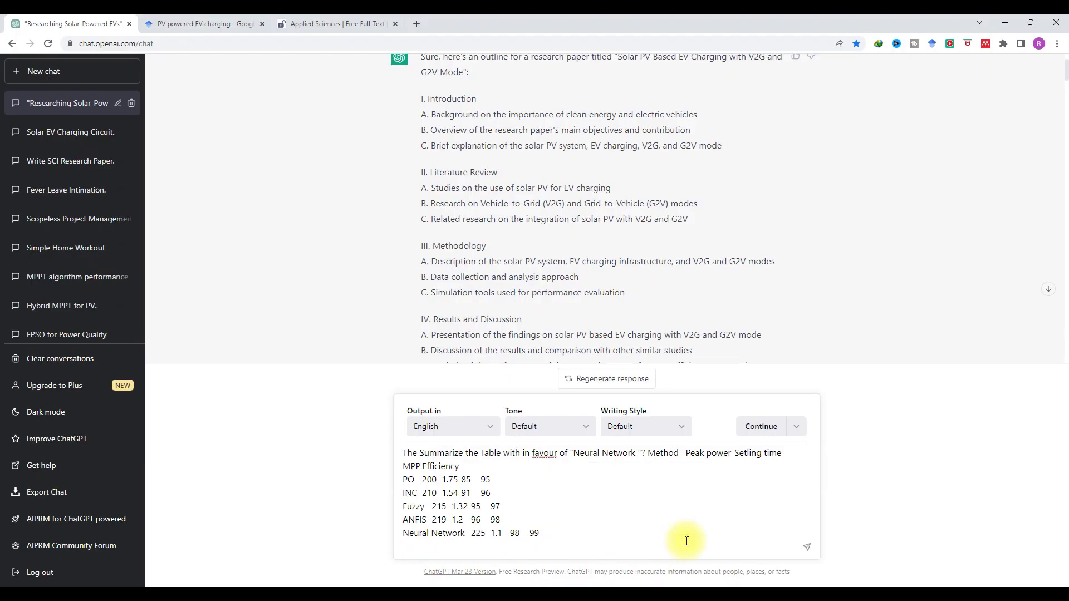
{"action": "key", "text": "Return"}
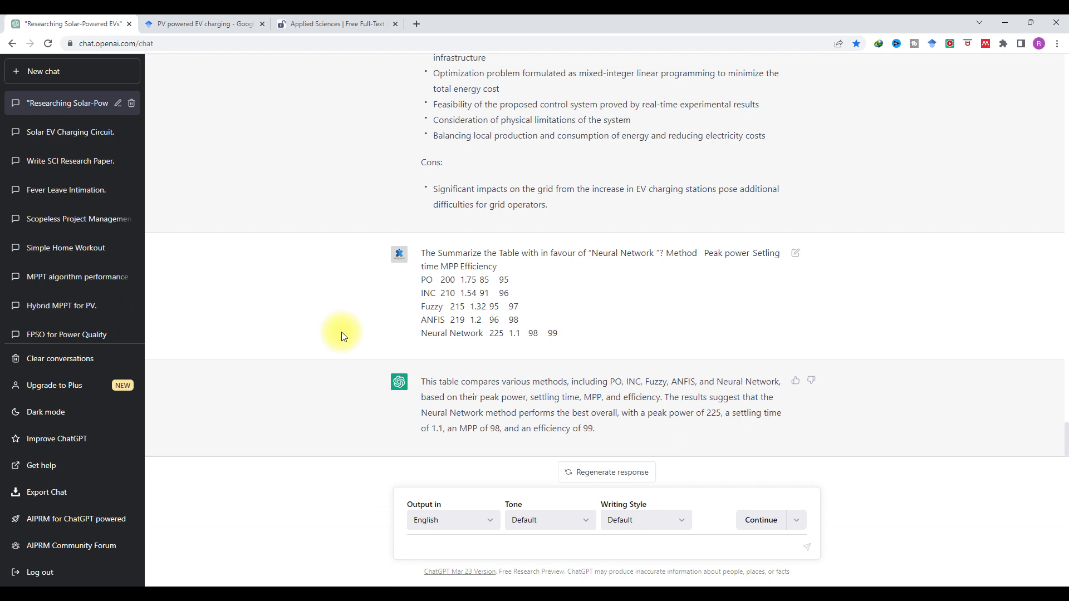
Ask ChatGPT to "expand this above analysis of table with 150 words"
{"action": "type", "text": "expand th"}
{"action": "type", "text": "e "}
{"action": "type", "text": "s "}
{"action": "type", "text": "abo"}
{"action": "type", "text": "ve an"}
{"action": "type", "text": "alysis"}
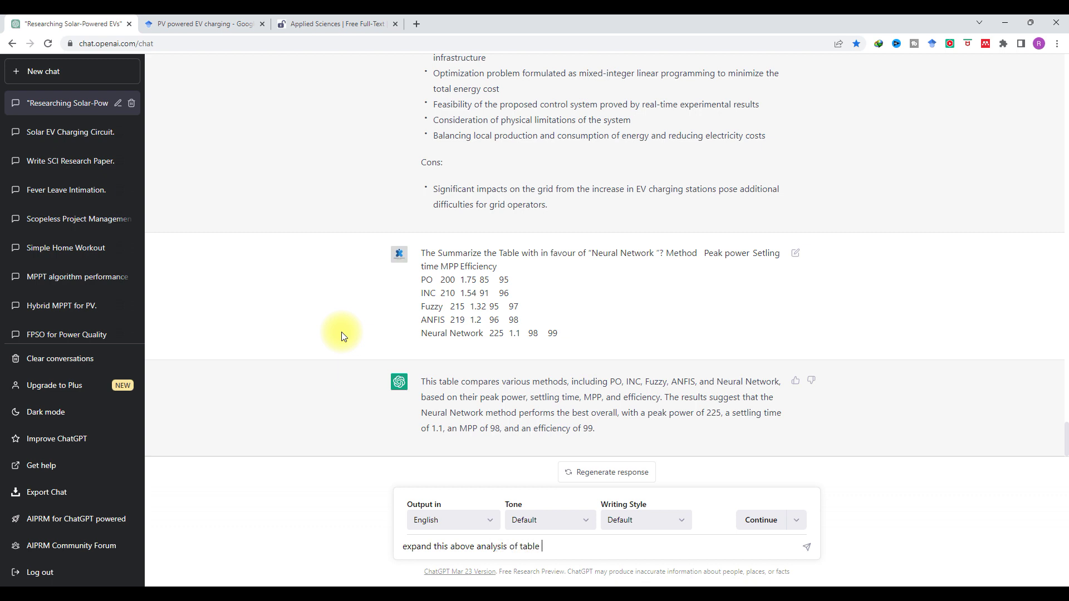
{"action": "type", "text": "th"}
{"action": "type", "text": "150 words"}
{"action": "key", "text": "Return"}
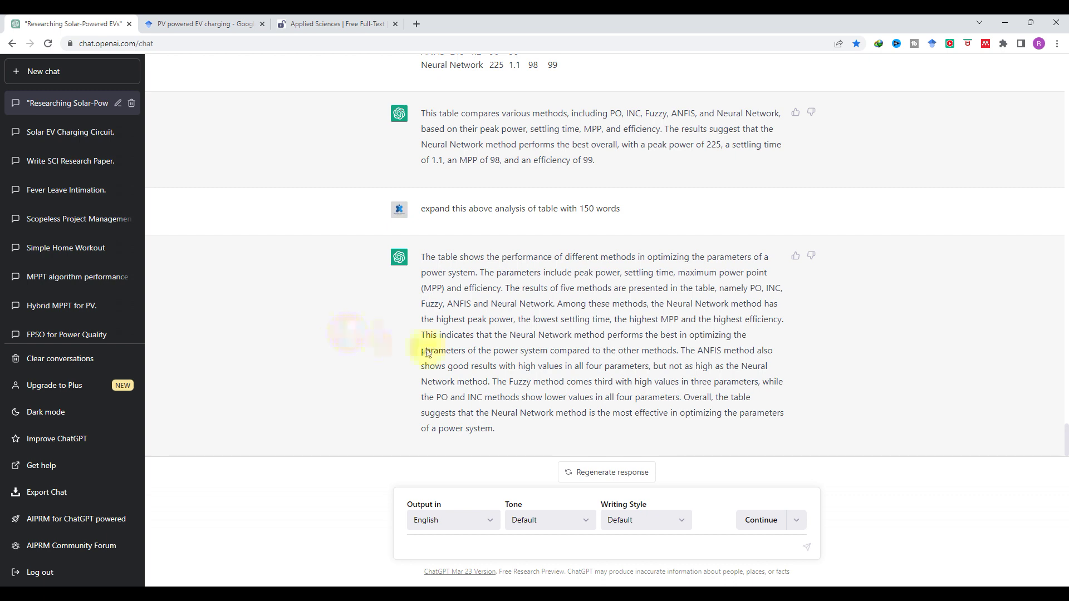
Review the fourth prompt in Word again and go over the PO and INC methods in the Excel table
{"action": "key", "text": "alt+Tab"}
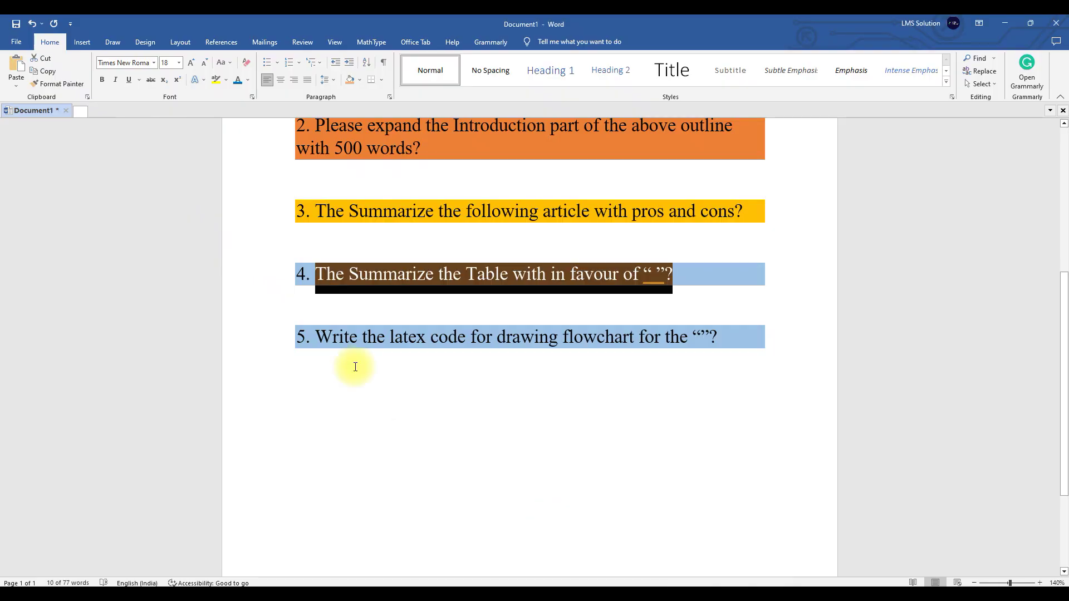
{"action": "left_click", "coordinate": [360, 274]}
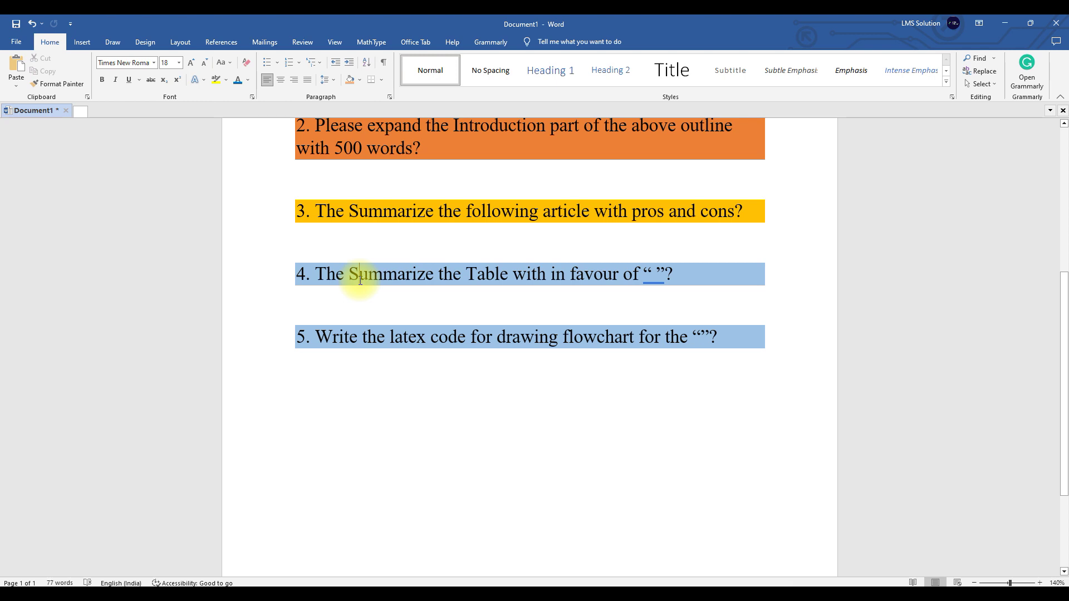
{"action": "scroll", "coordinate": [360, 277], "scroll_direction": "down", "scroll_amount": 3}
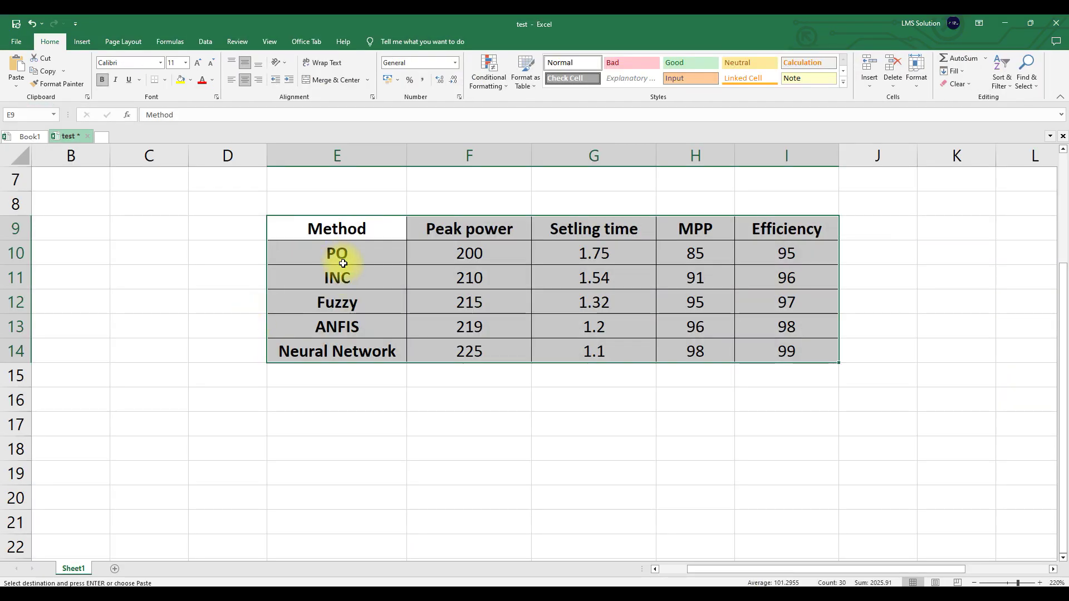
{"action": "left_click", "coordinate": [348, 278]}
{"action": "left_click", "coordinate": [352, 254]}
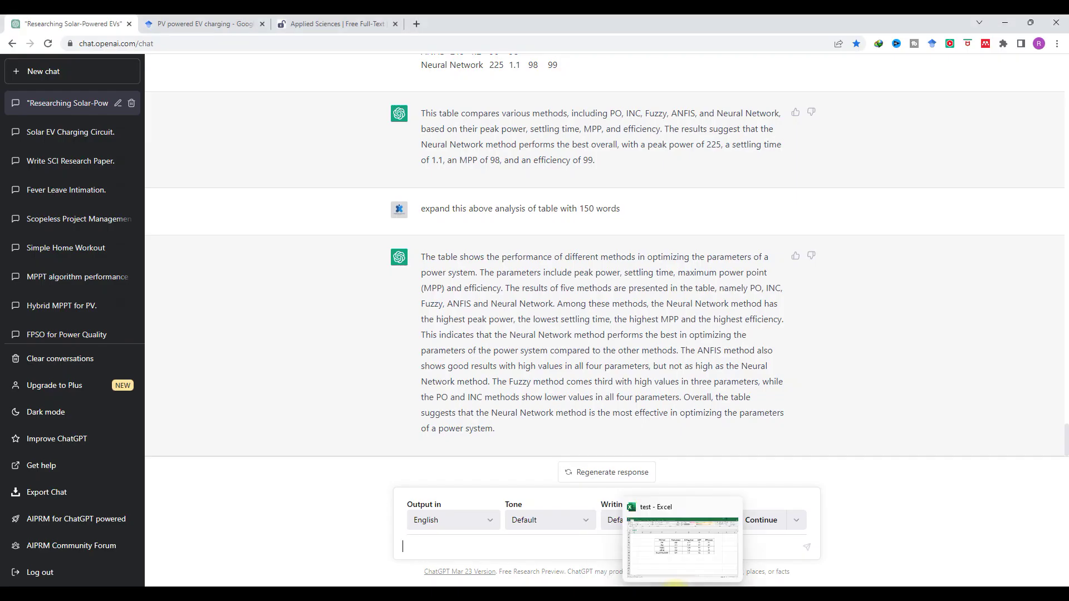
Copy the fifth prompt on LaTeX flowchart code from Word into ChatGPT, fill in "P&O MPPT" and submit it
{"action": "left_click", "coordinate": [660, 584]}
{"action": "left_click_drag", "start_coordinate": [315, 228], "coordinate": [708, 238]}
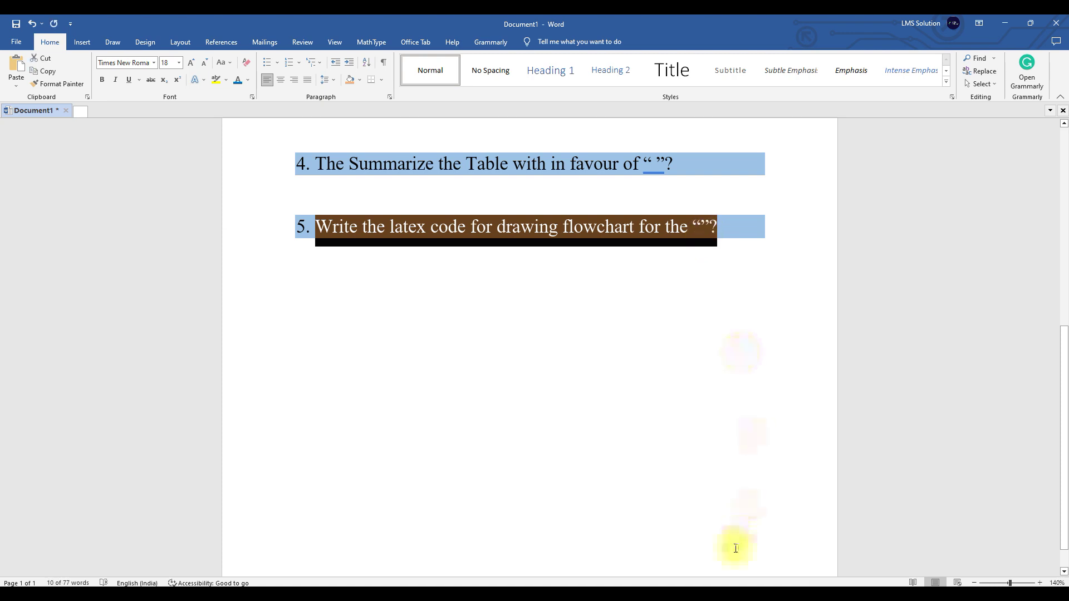
{"action": "left_click", "coordinate": [633, 593]}
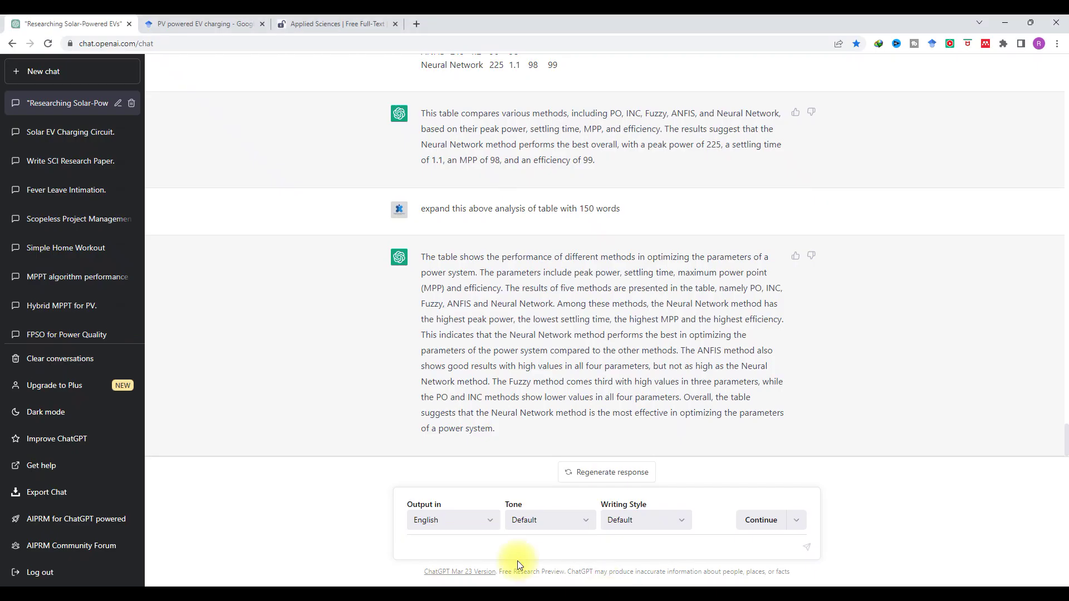
{"action": "key", "text": "ctrl+v"}
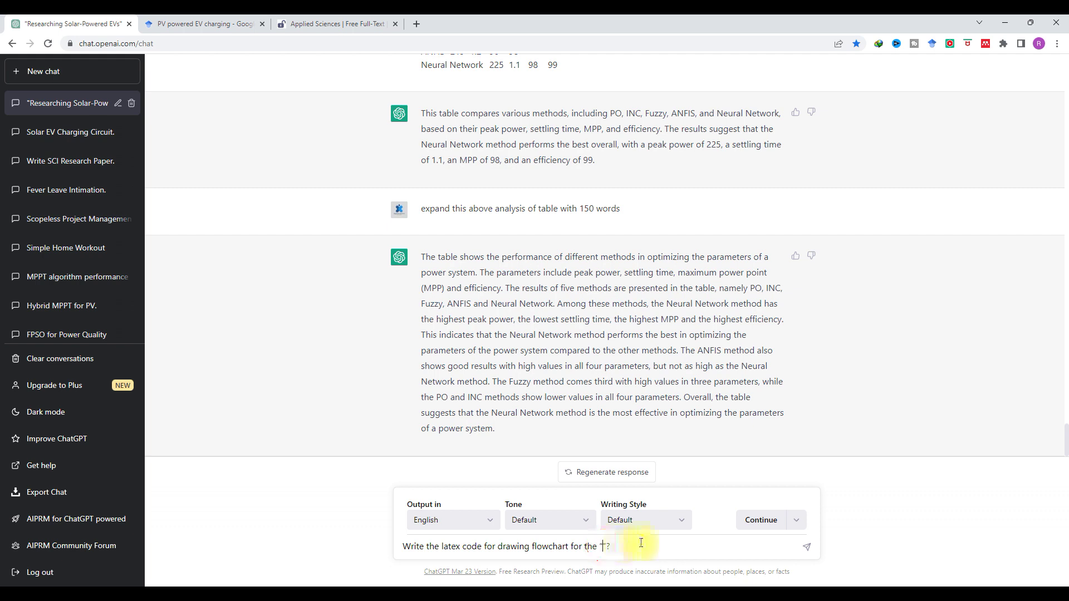
{"action": "type", "text": "P&O MPPT"}
{"action": "key", "text": "Return"}
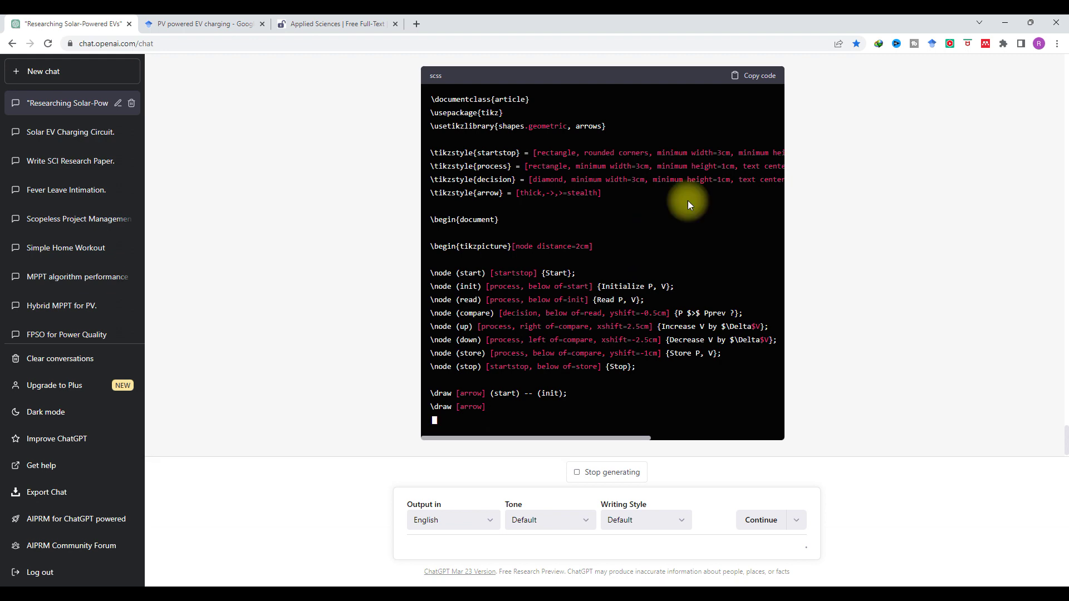
Search Google for overleaf in a new browser tab and open the Overleaf website
{"action": "left_click", "coordinate": [416, 22]}
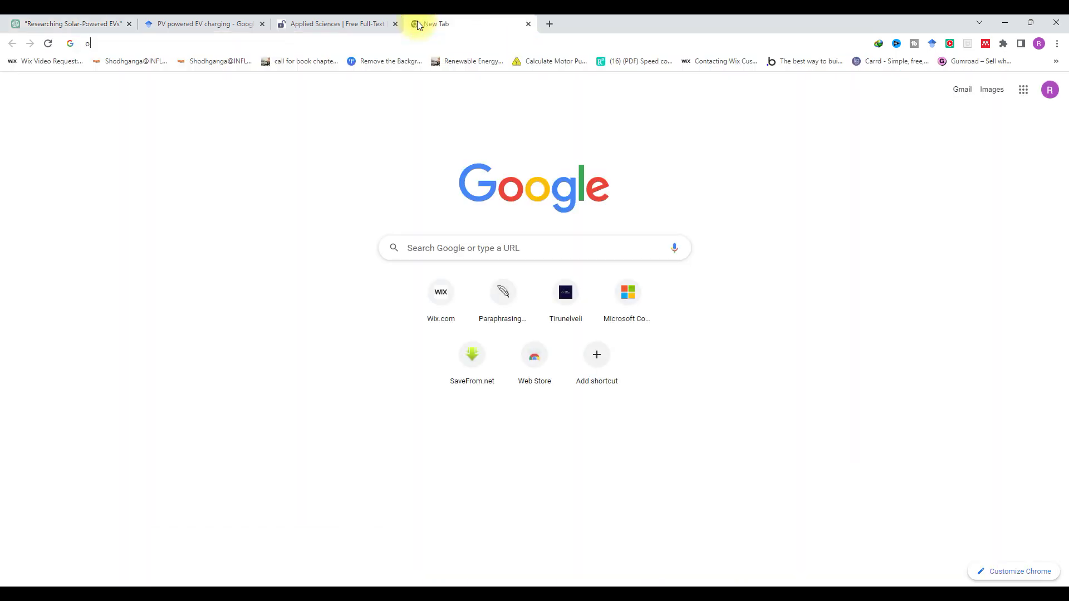
{"action": "type", "text": "over"}
{"action": "key", "text": "Return"}
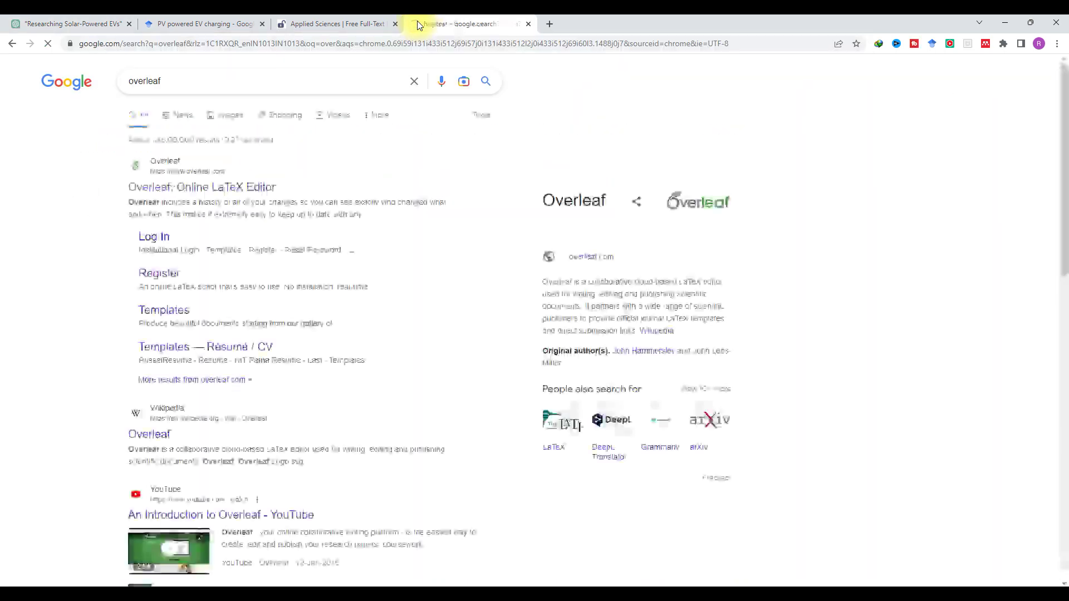
{"action": "left_click", "coordinate": [193, 189]}
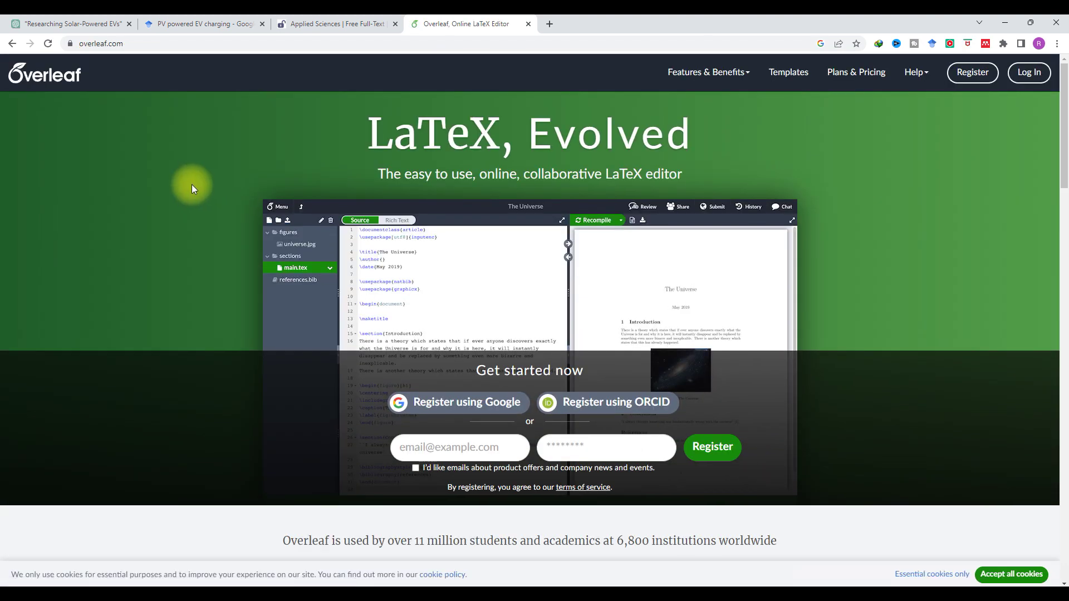
Log in to Overleaf with the appropriate Google account
{"action": "left_click", "coordinate": [1026, 76]}
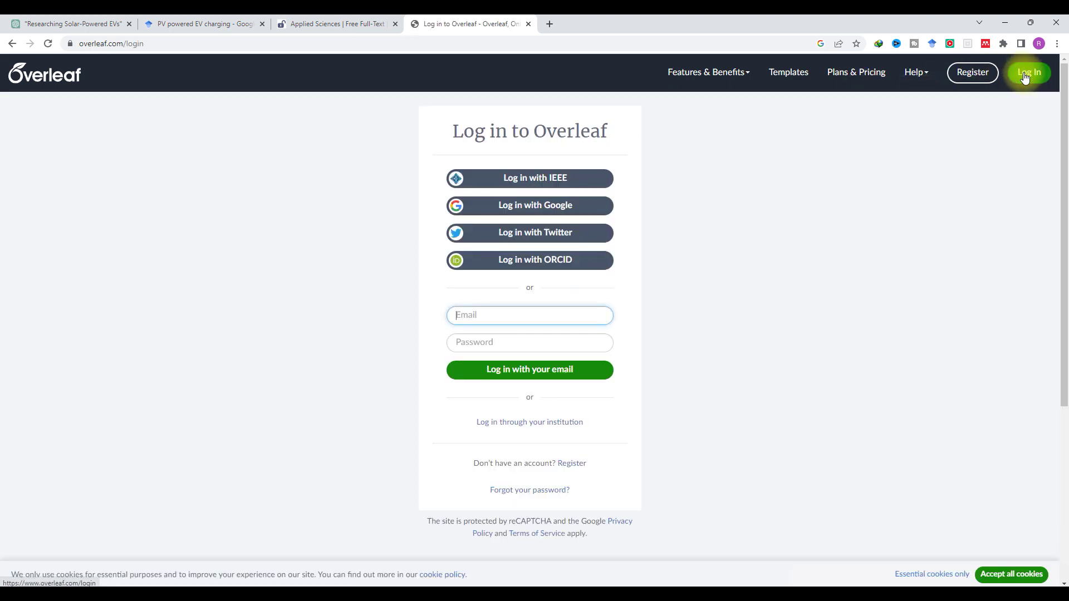
{"action": "left_click", "coordinate": [532, 207]}
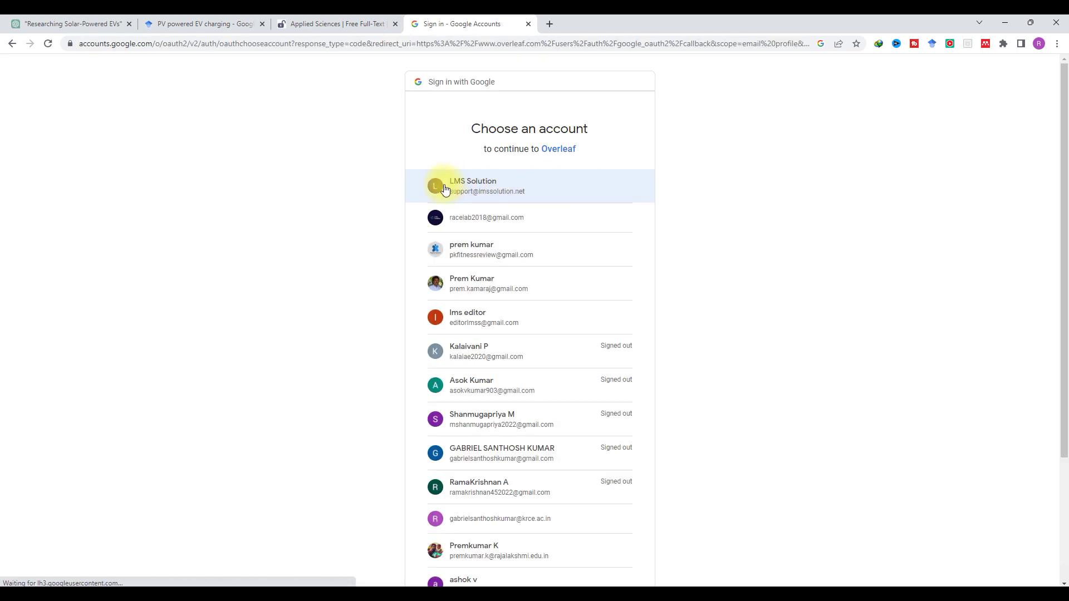
{"action": "left_click", "coordinate": [463, 258]}
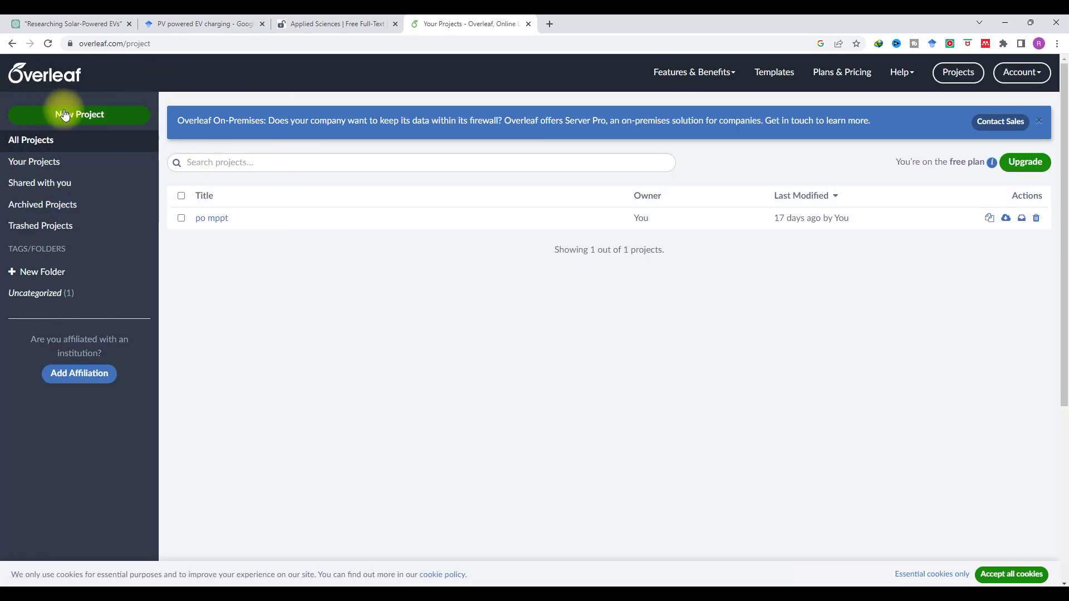
Create a blank Overleaf project named "MPPT" and dismiss the PDF download offer
{"action": "left_click", "coordinate": [100, 115]}
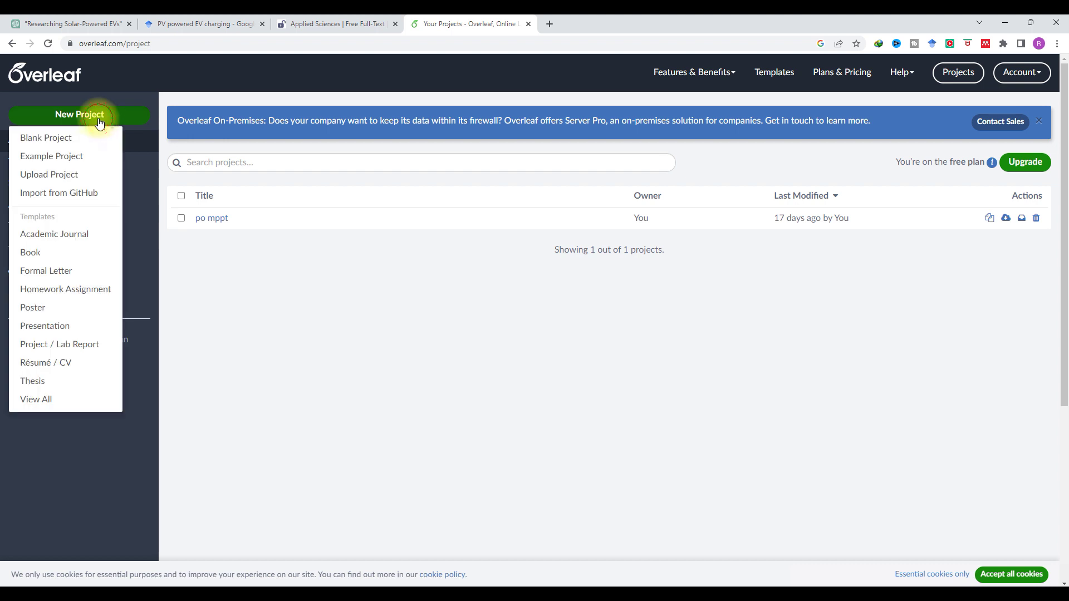
{"action": "left_click", "coordinate": [34, 141]}
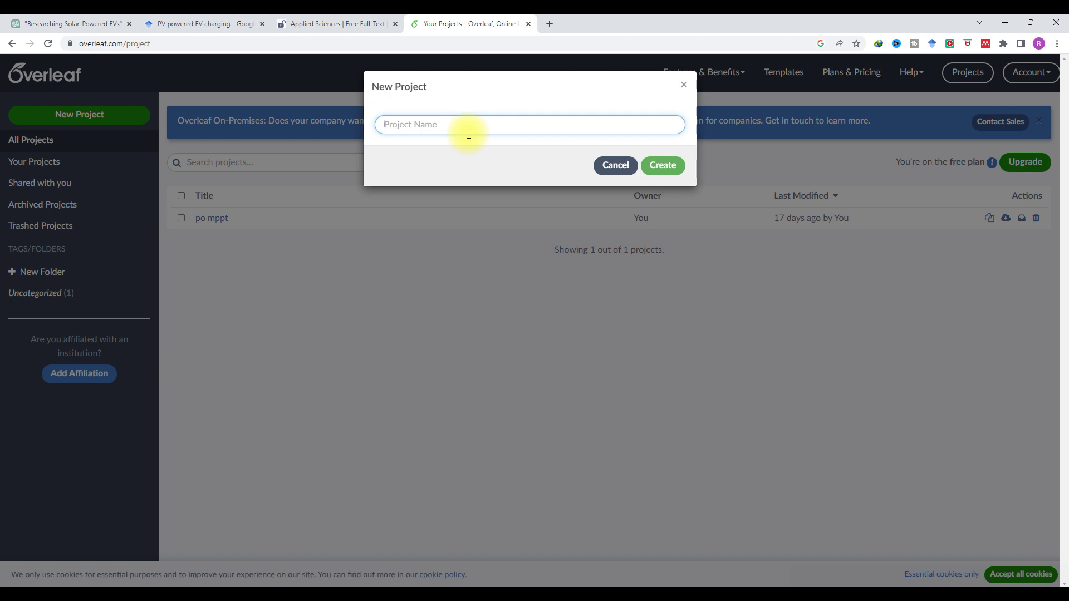
{"action": "type", "text": "MPPT"}
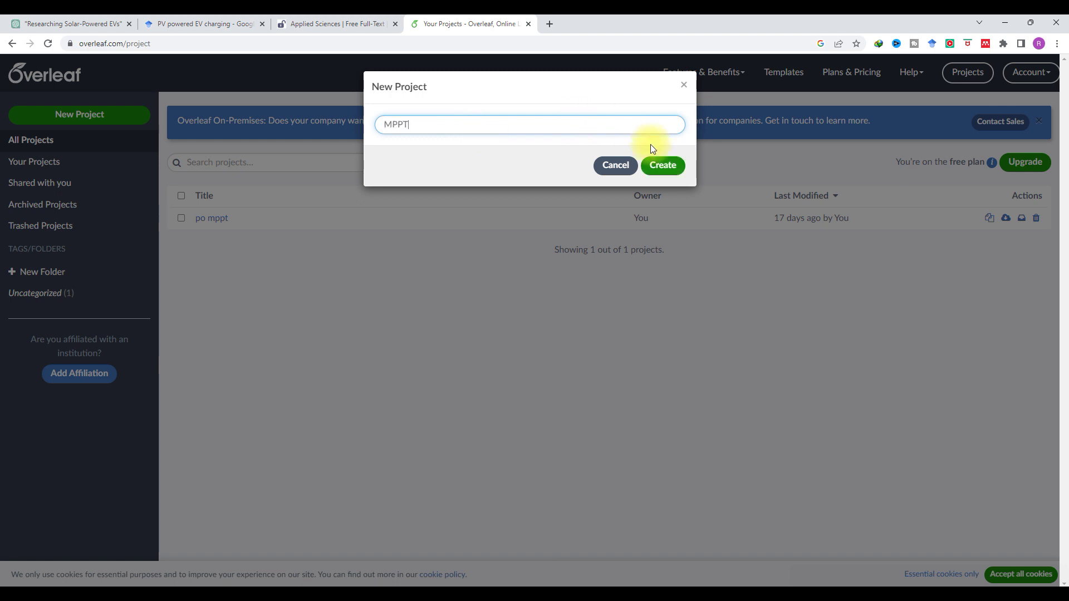
{"action": "left_click", "coordinate": [661, 165]}
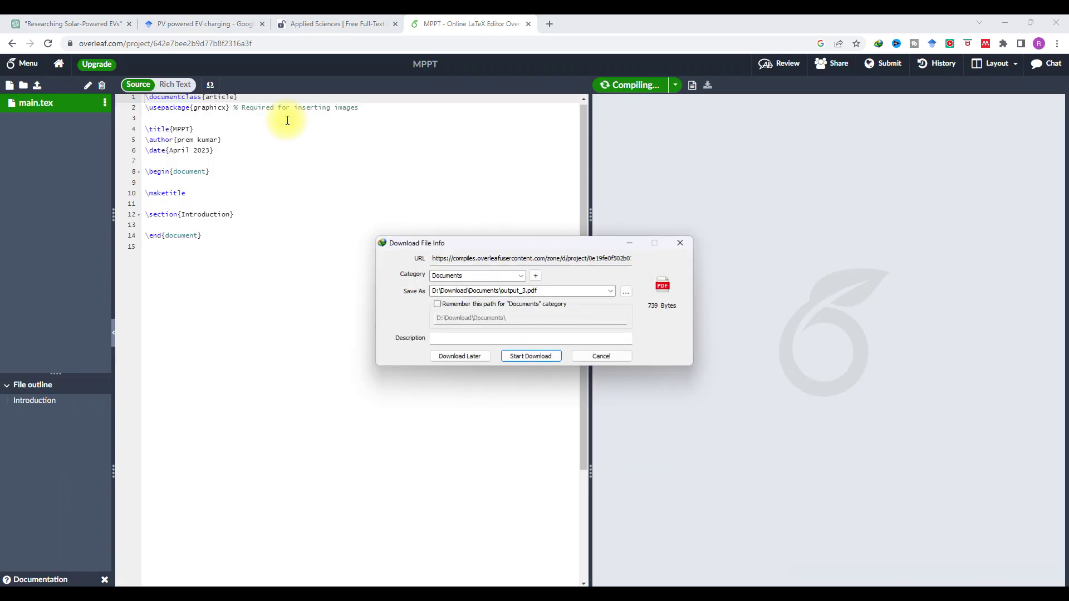
{"action": "left_click", "coordinate": [608, 354]}
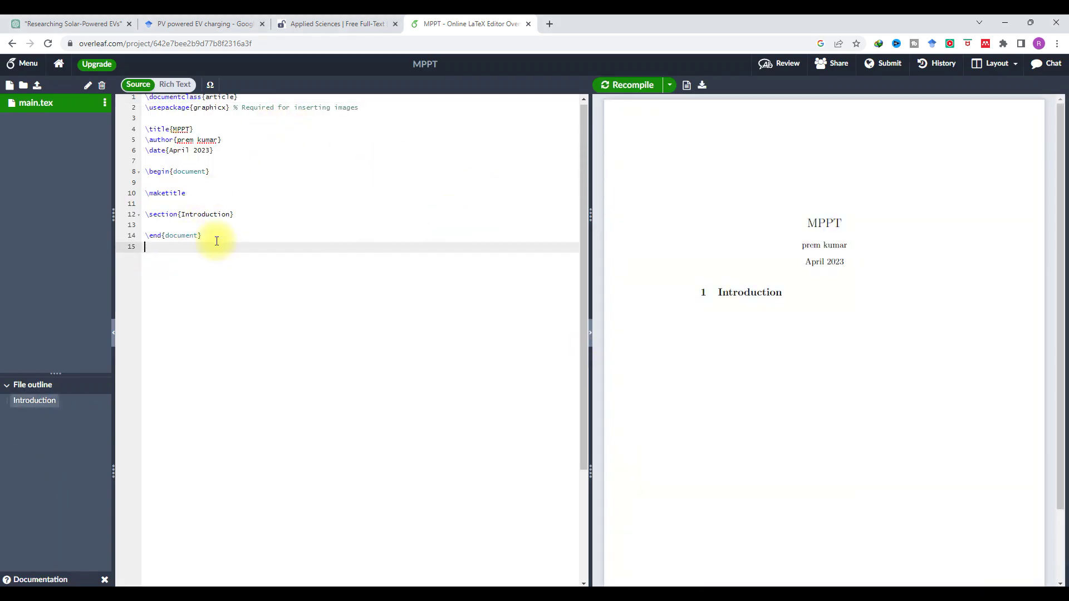
Replace all the template code in main.tex with the P&O MPPT flowchart code copied from ChatGPT, and recompile the project
{"action": "left_click_drag", "start_coordinate": [210, 235], "coordinate": [141, 100]}
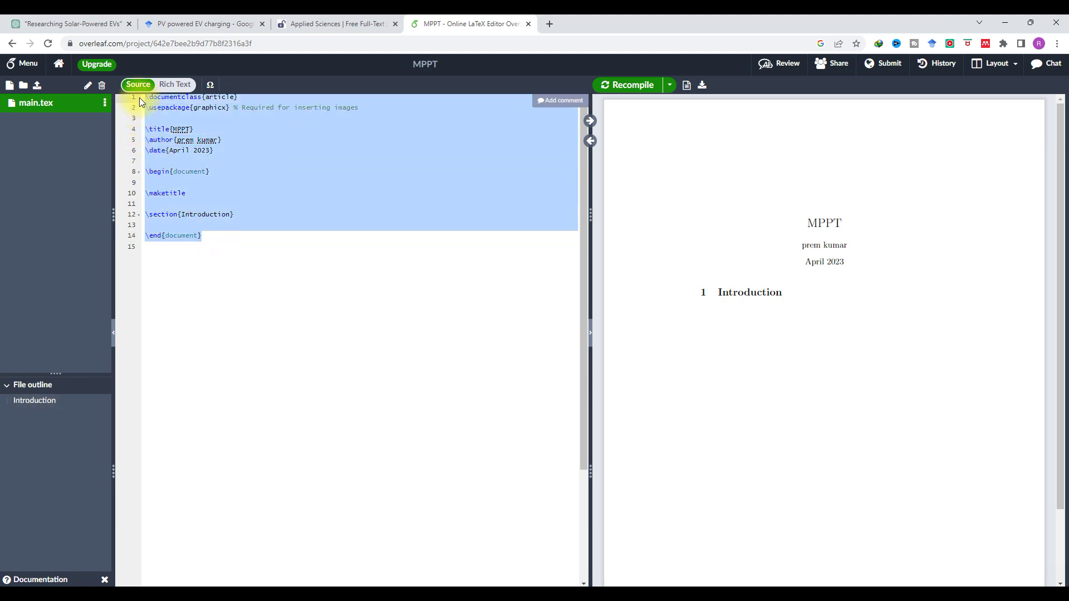
{"action": "left_click", "coordinate": [71, 22]}
{"action": "scroll", "coordinate": [646, 269], "scroll_direction": "up", "scroll_amount": 5}
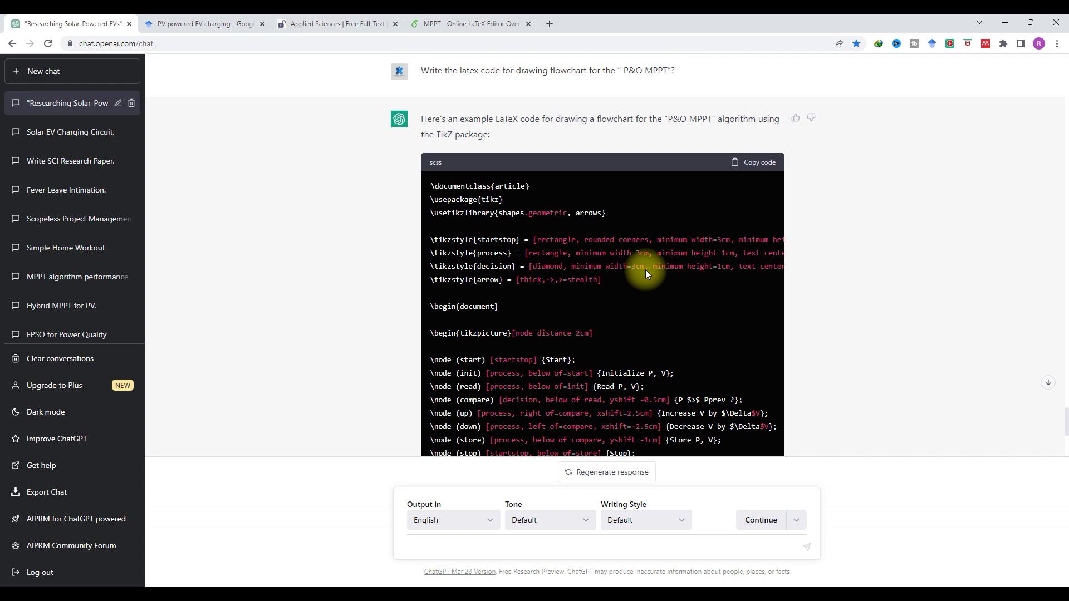
{"action": "left_click", "coordinate": [756, 165]}
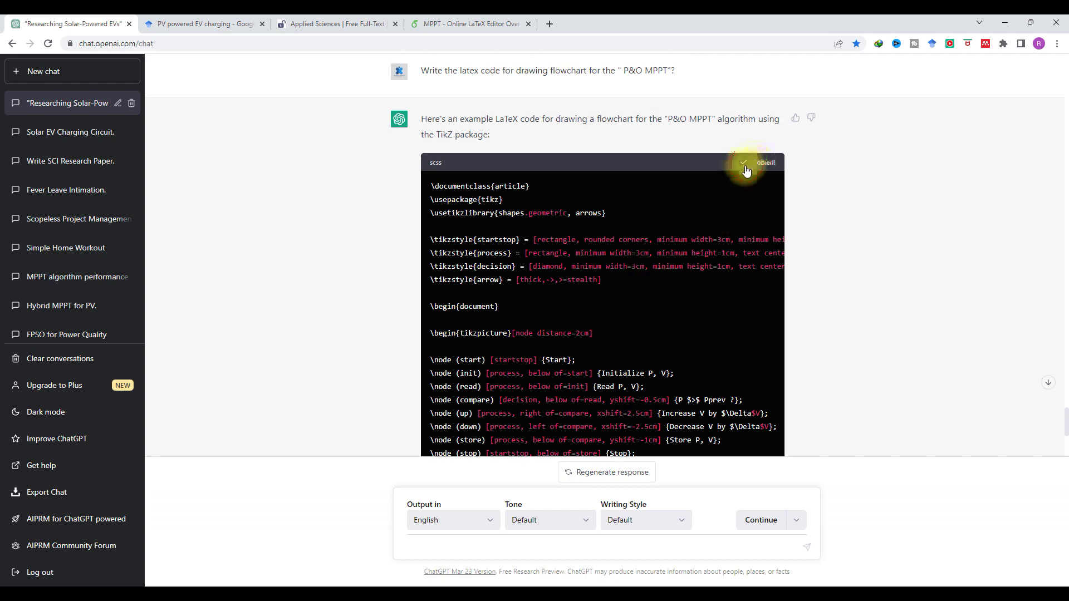
{"action": "left_click", "coordinate": [468, 24]}
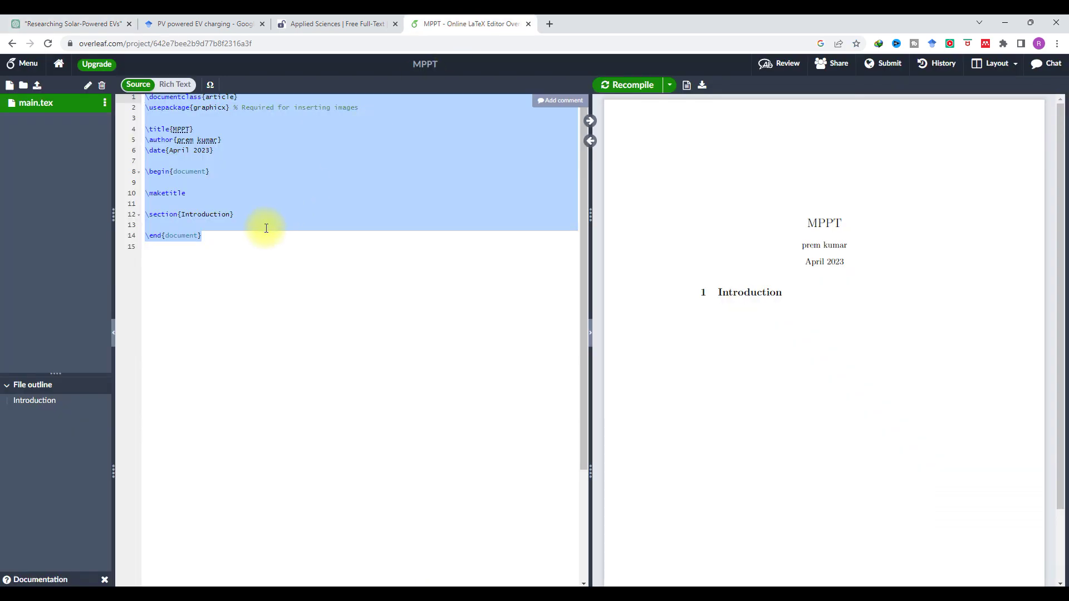
{"action": "key", "text": "ctrl+v"}
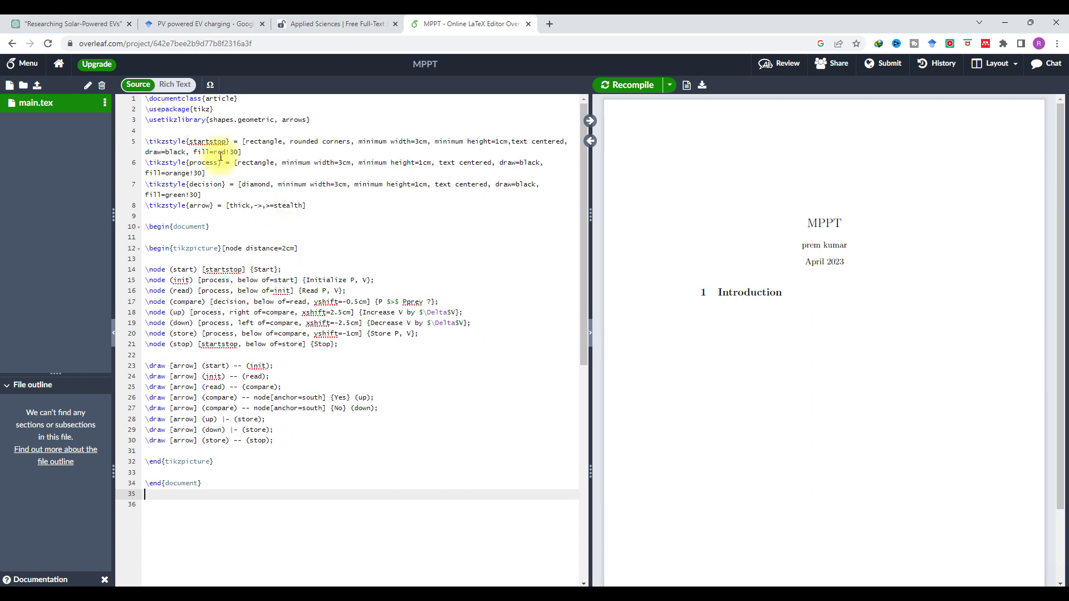
{"action": "left_click", "coordinate": [629, 90]}
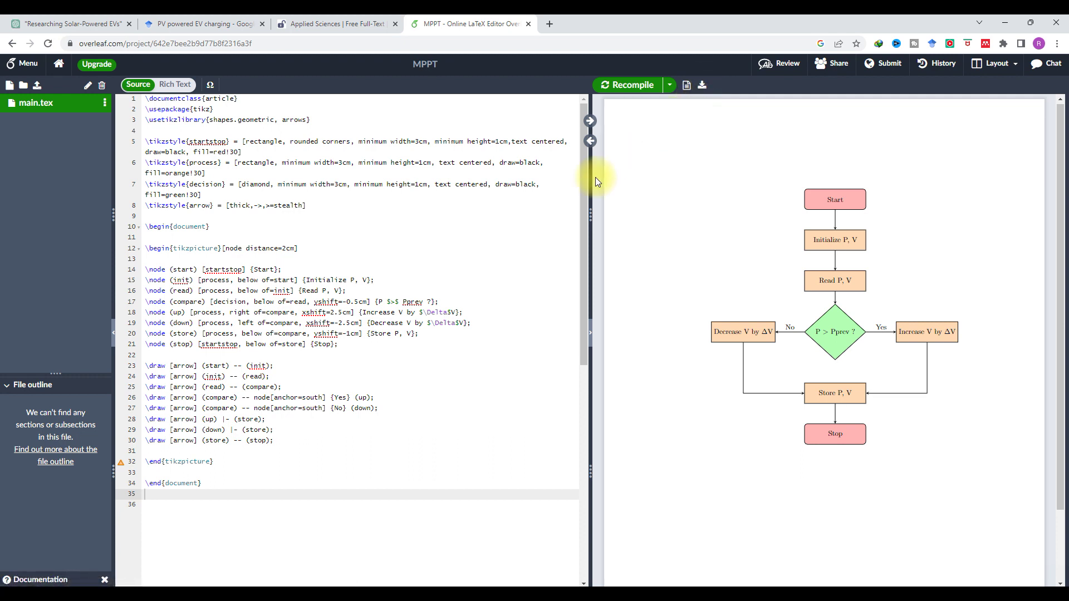
Download the compiled flowchart PDF, dismiss the Internet Download Manager message and open the downloaded MPPT.pdf
{"action": "left_click", "coordinate": [703, 88]}
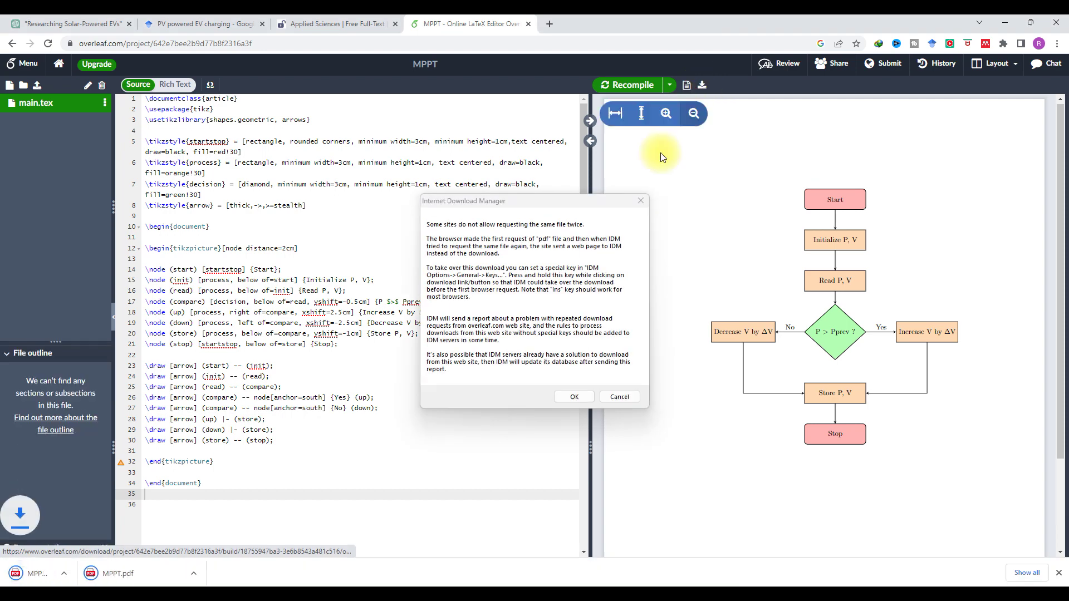
{"action": "left_click", "coordinate": [622, 398]}
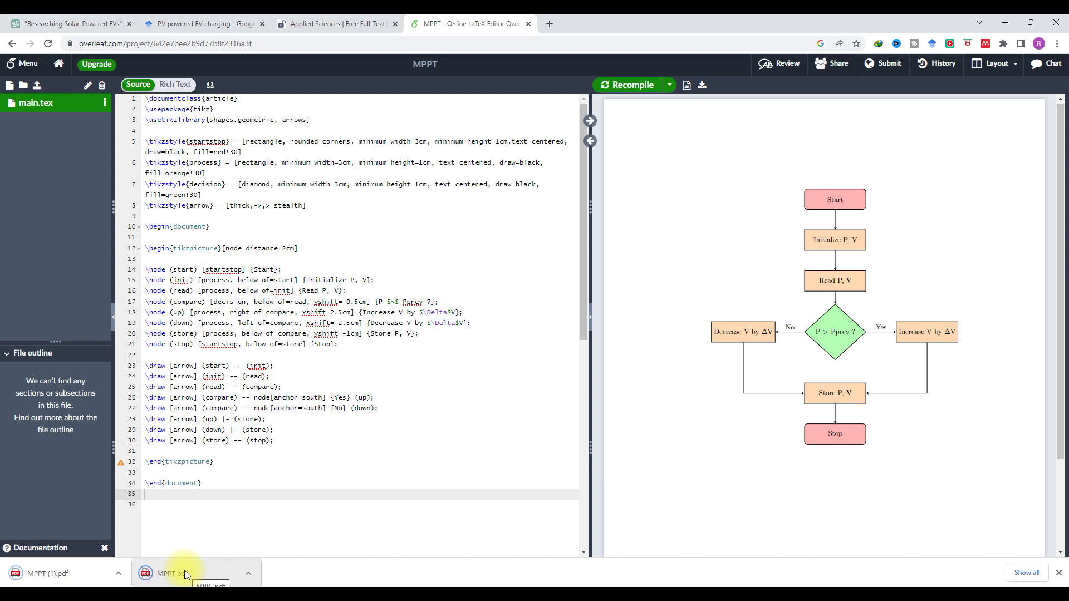
{"action": "left_click", "coordinate": [178, 570]}
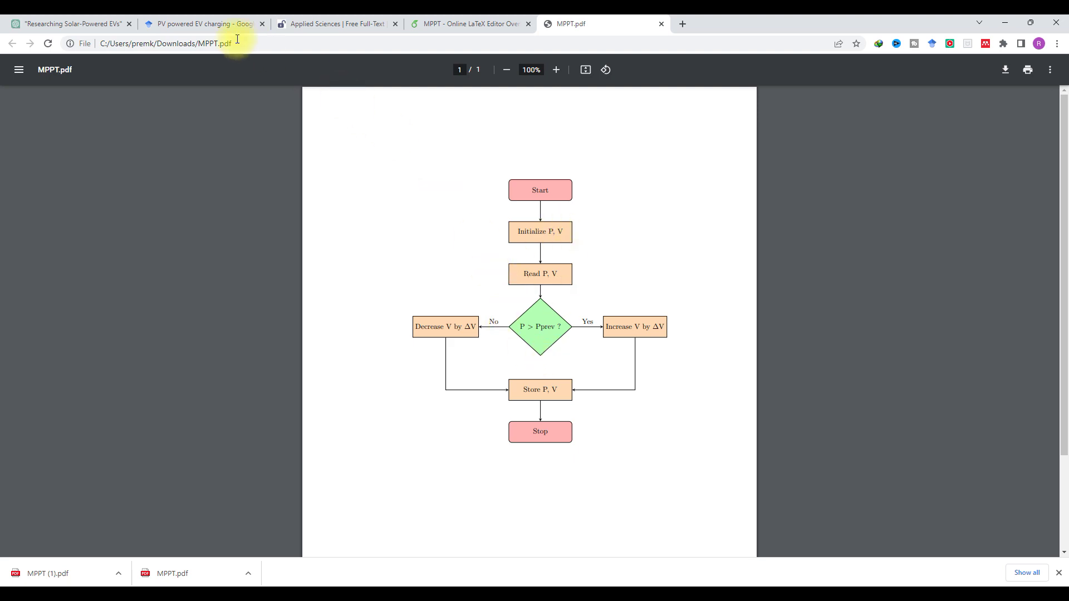
Review the P&O MPPT flowchart prompt in ChatGPT against the flowchart in MPPT.pdf
{"action": "left_click", "coordinate": [83, 24]}
{"action": "scroll", "coordinate": [585, 317], "scroll_direction": "up", "scroll_amount": 2}
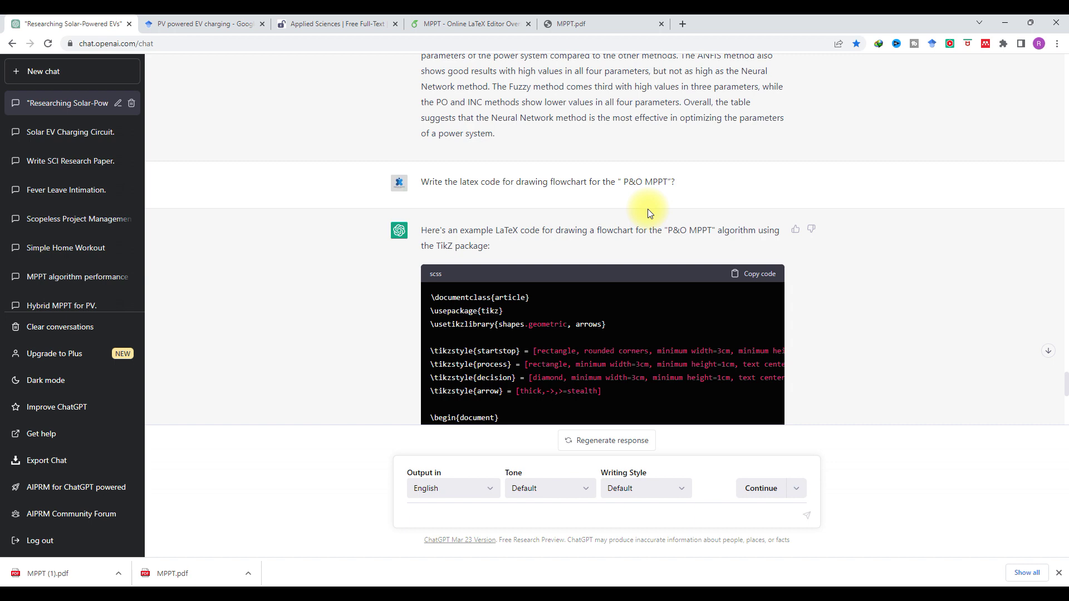
{"action": "left_click", "coordinate": [602, 22]}
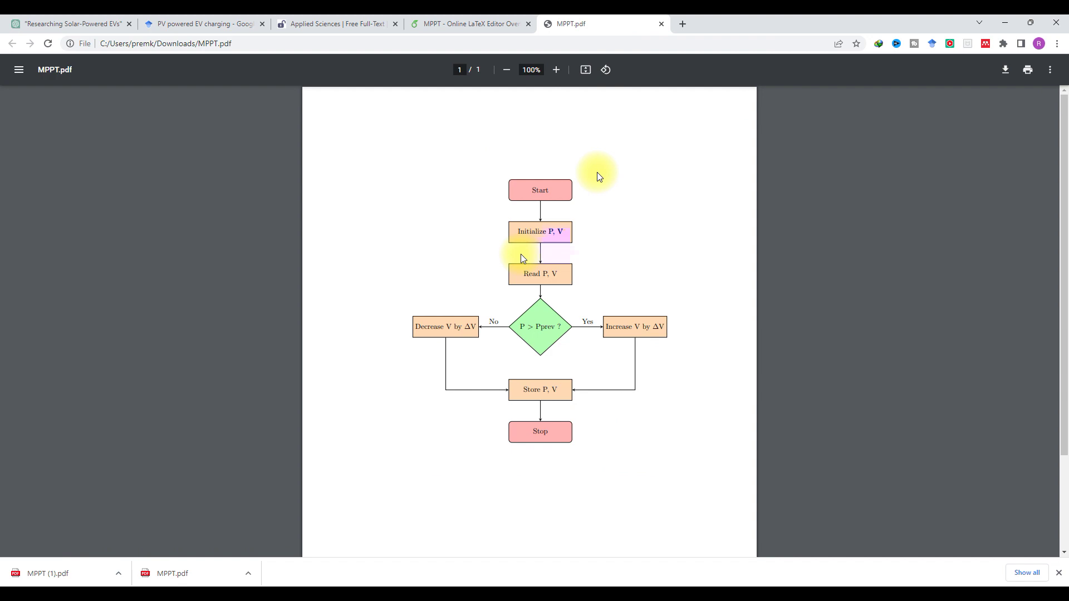
Switch to the Word document and review the list of five ChatGPT prompts for research paper writing
{"action": "left_click", "coordinate": [680, 582]}
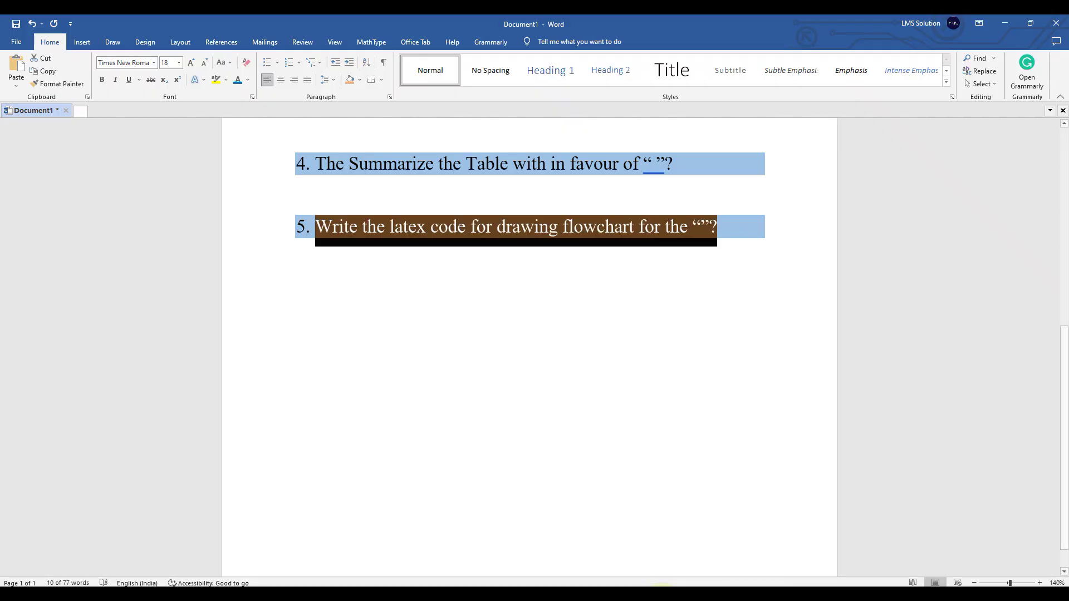
{"action": "scroll", "coordinate": [548, 410], "scroll_direction": "up", "scroll_amount": 3}
{"action": "scroll", "coordinate": [548, 410], "scroll_direction": "up", "scroll_amount": 5}
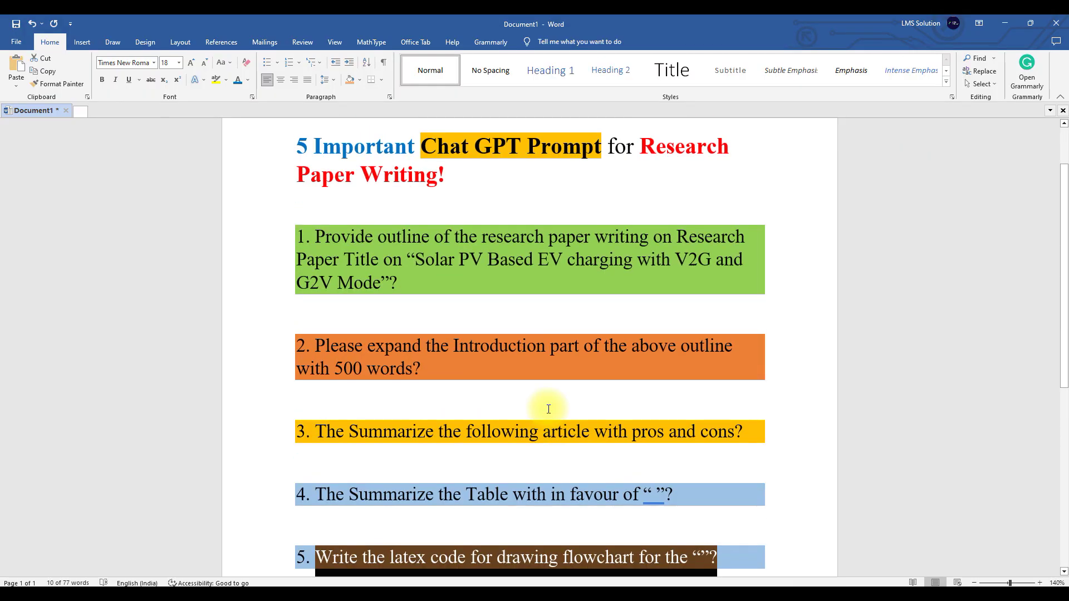
{"action": "scroll", "coordinate": [549, 409], "scroll_direction": "down", "scroll_amount": 1}
{"action": "scroll", "coordinate": [548, 410], "scroll_direction": "up", "scroll_amount": 1}
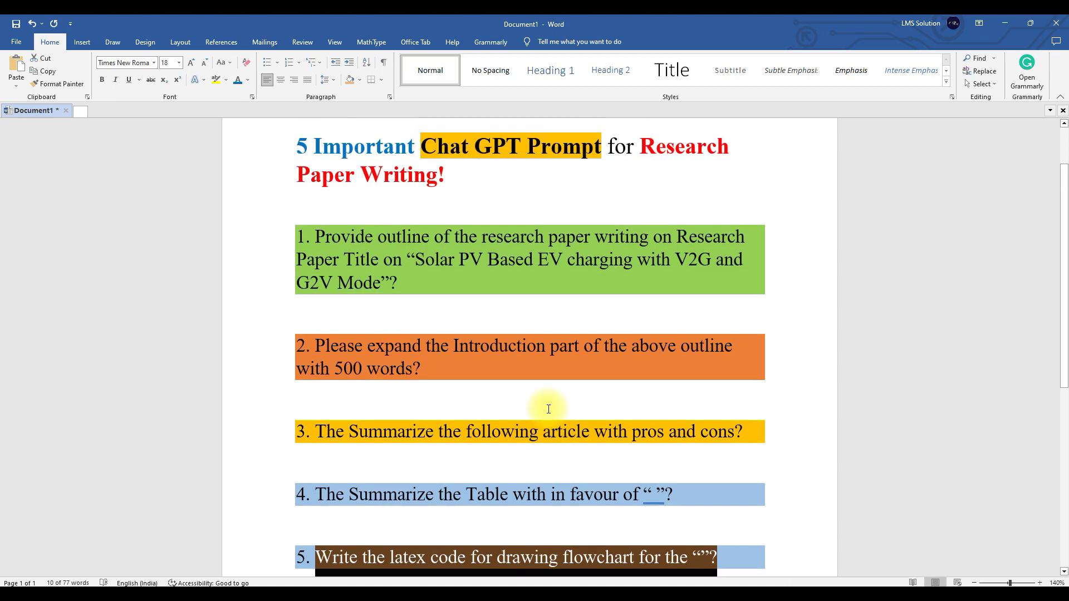